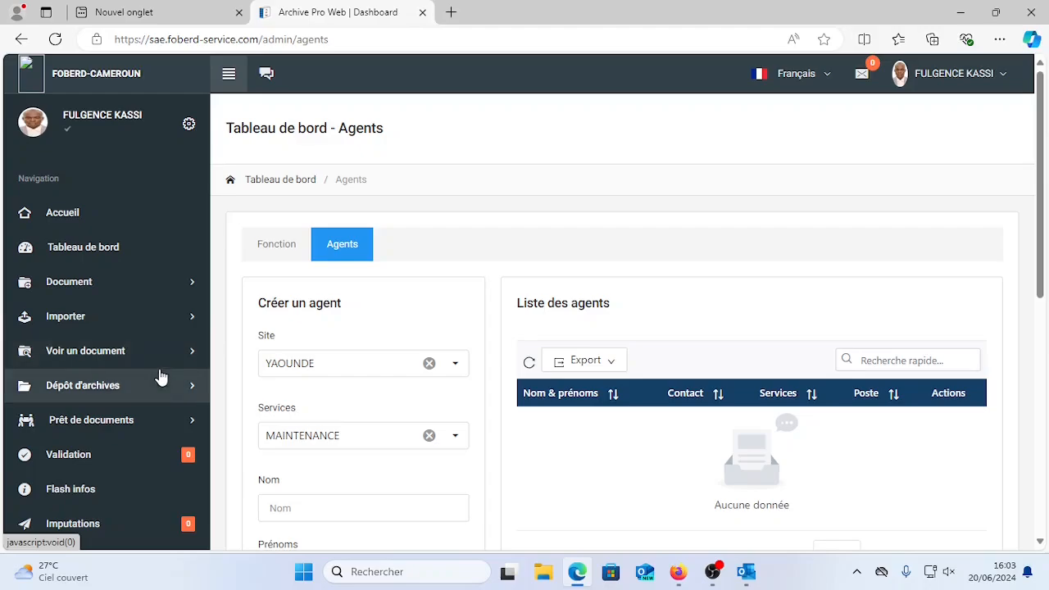
Expand Gestion des accès in the sidebar and go to its Comptes page.
scroll(161, 377, down, 4)
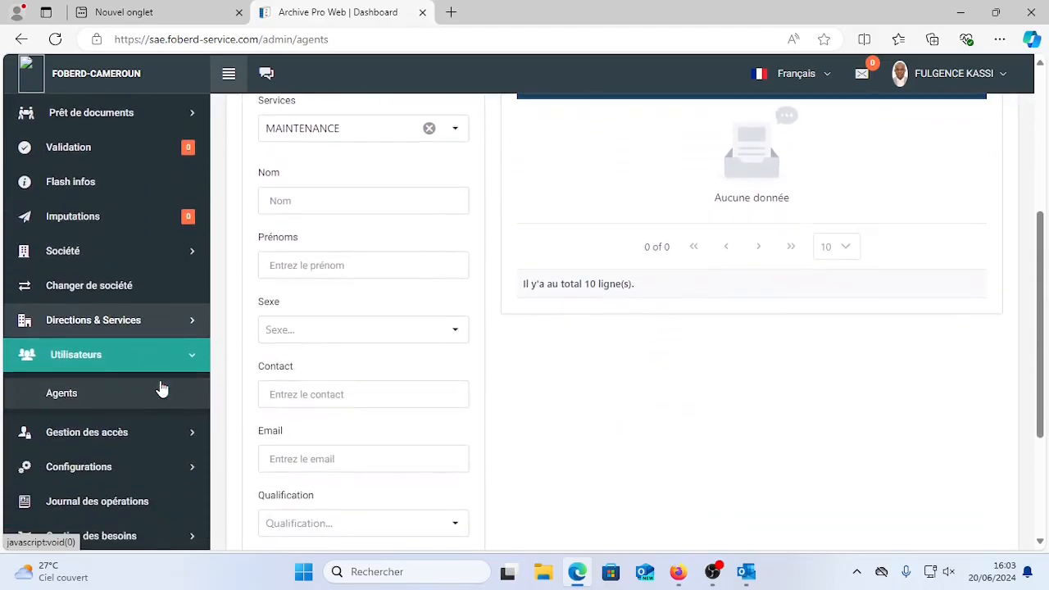
scroll(174, 418, down, 1)
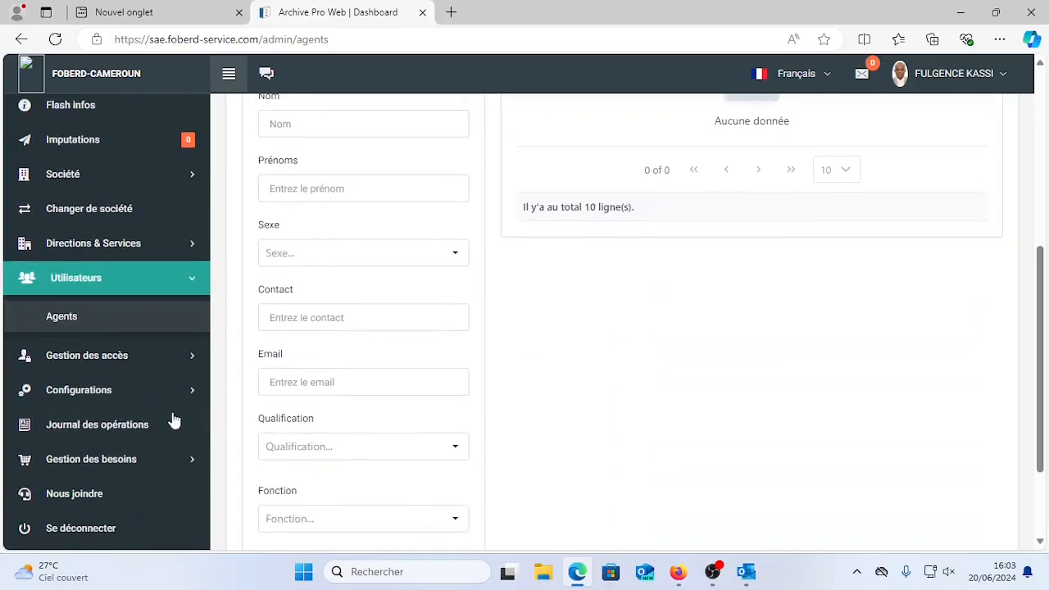
click(150, 357)
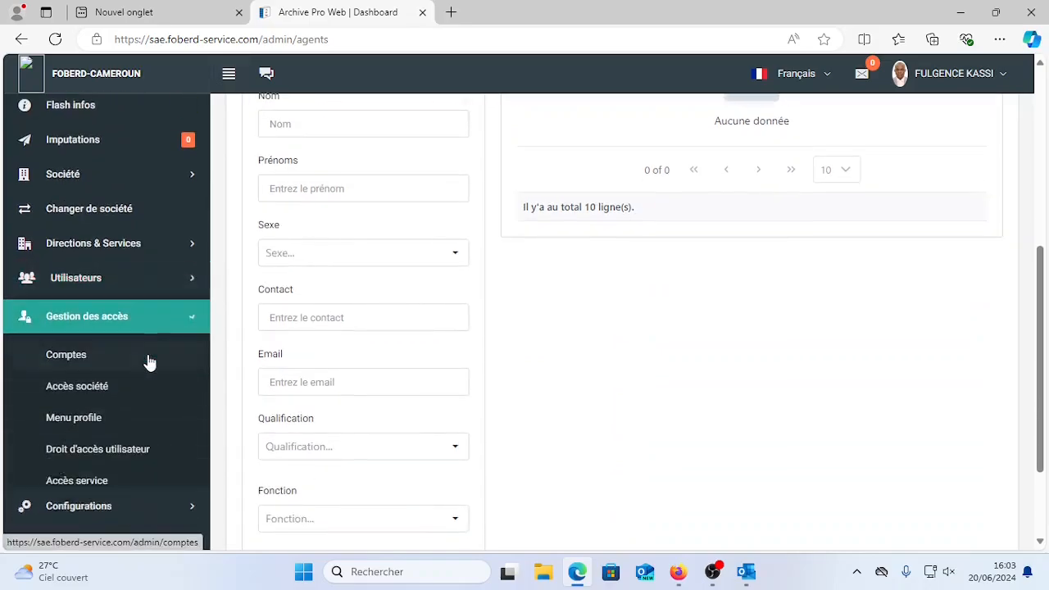
click(82, 357)
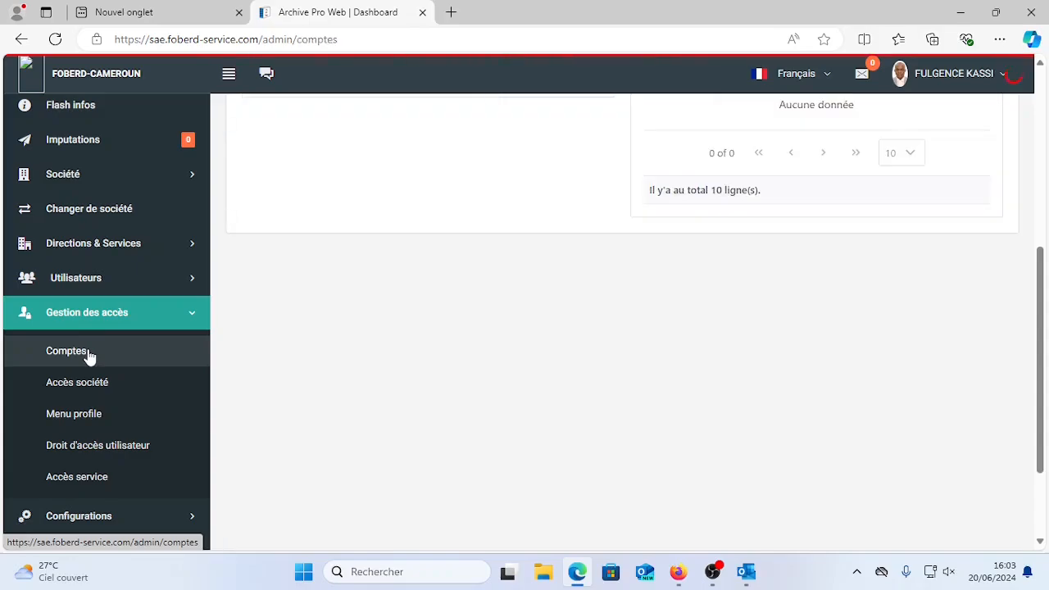
Check that INFORMATICIENS is in the Liste des profiles, then switch to the Comptes section.
scroll(342, 380, up, 4)
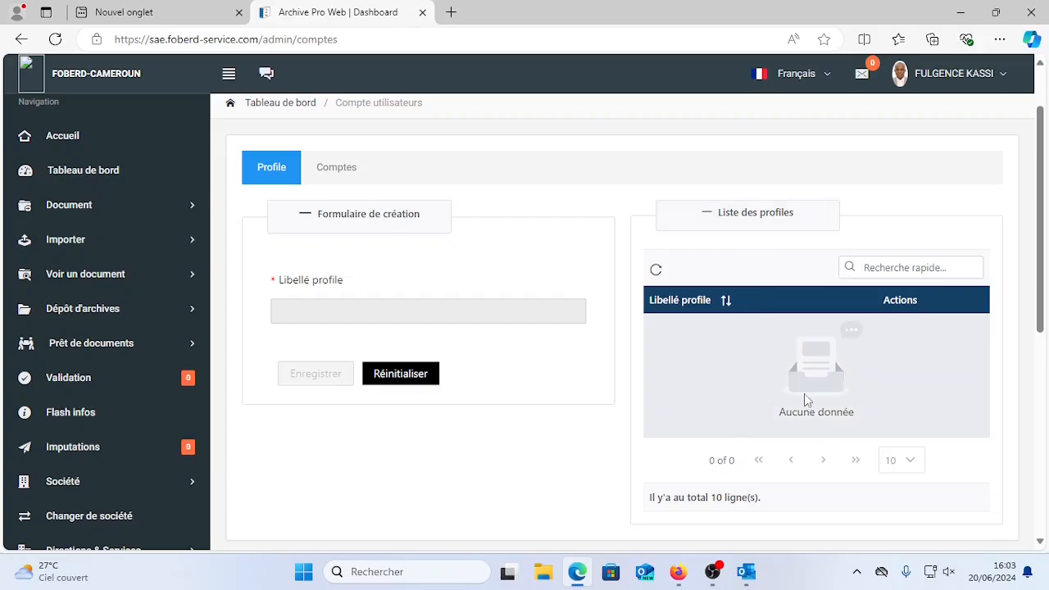
click(316, 307)
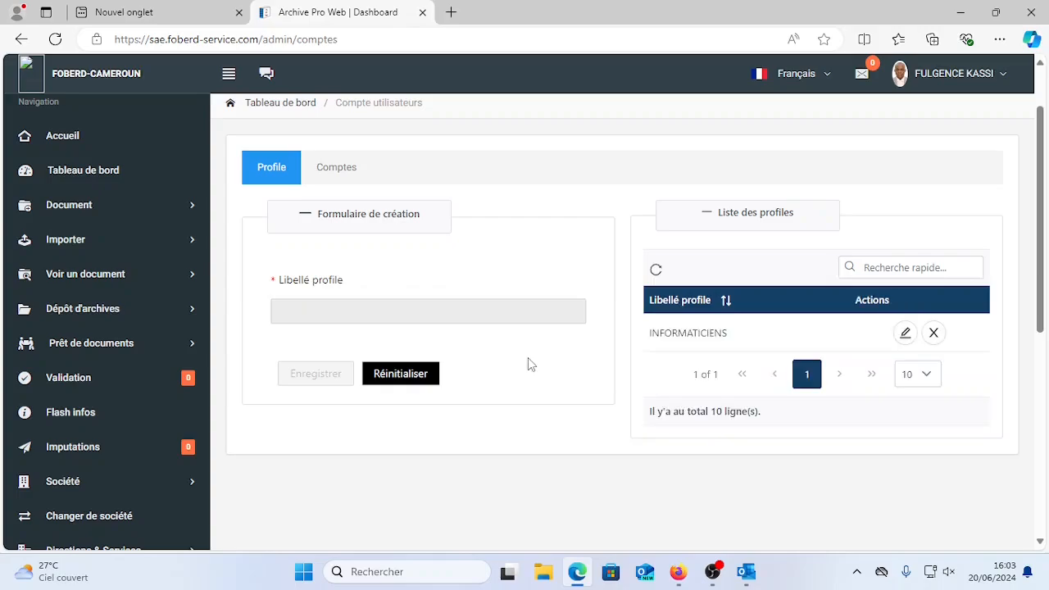
click(335, 169)
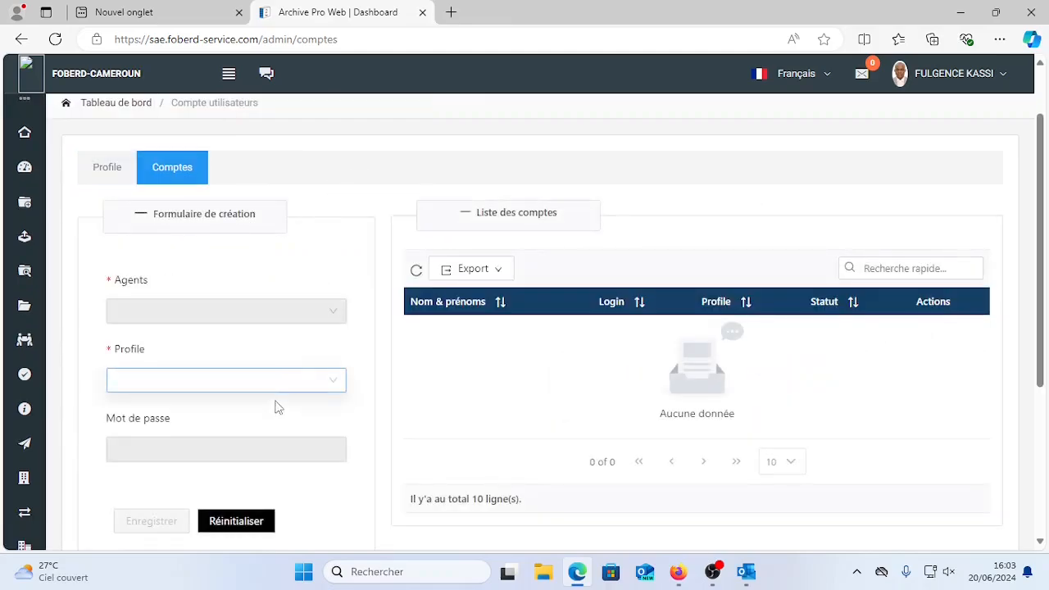
Check that INFORMATICIENS is in the Profile dropdown, then return to the Profile list.
click(339, 383)
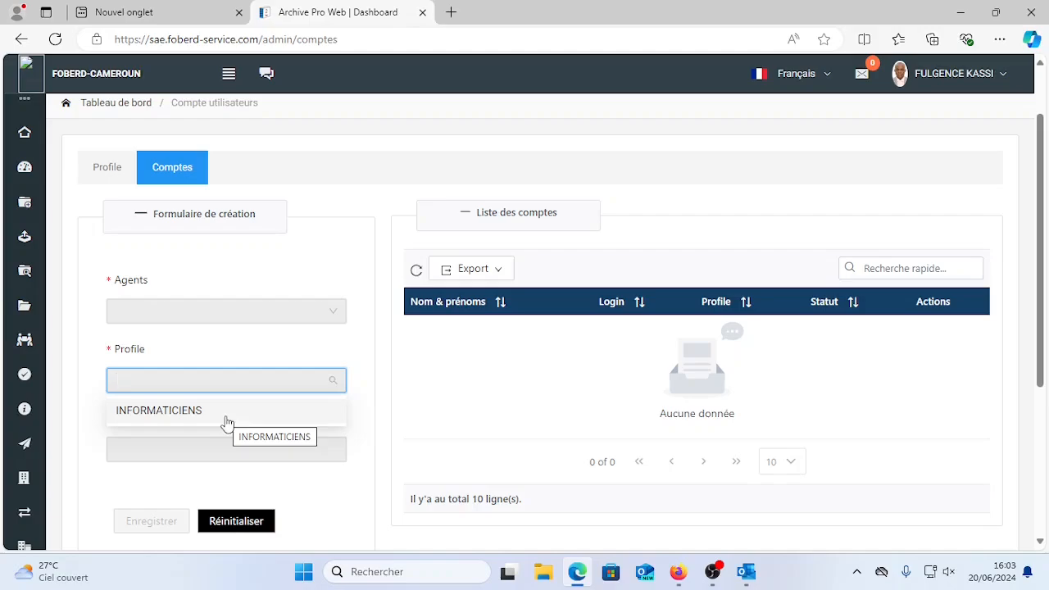
click(96, 175)
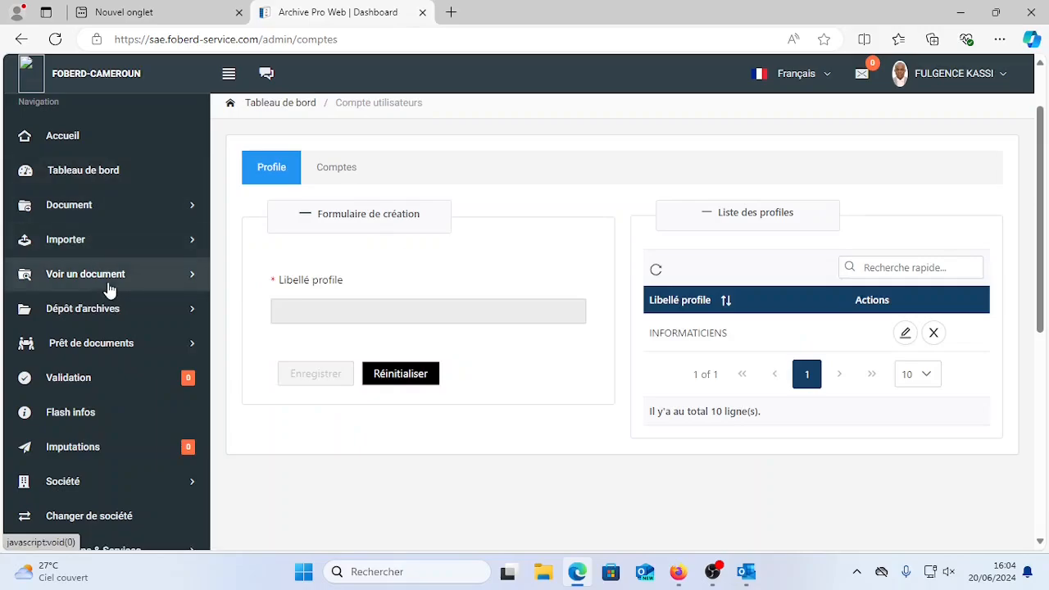
Tidy the sidebar sections and open Menu profile under Gestion des accès.
scroll(129, 363, down, 2)
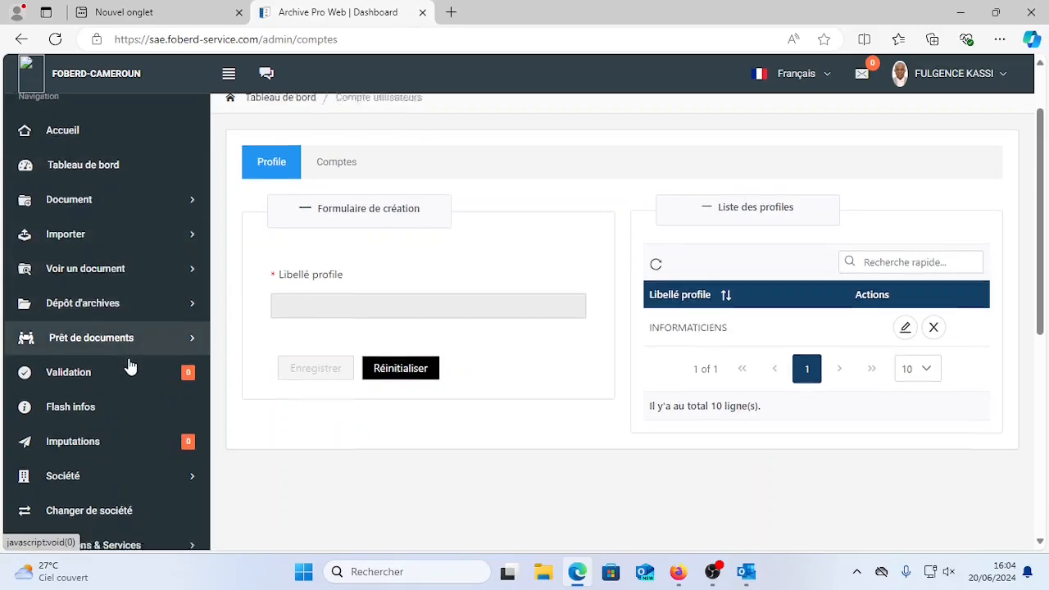
scroll(146, 404, down, 2)
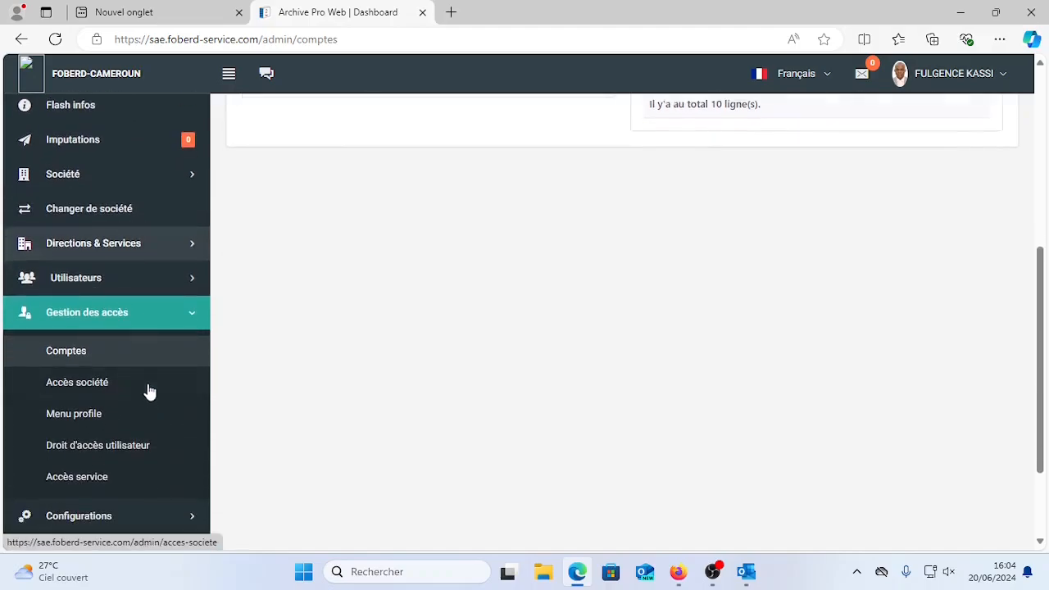
click(180, 318)
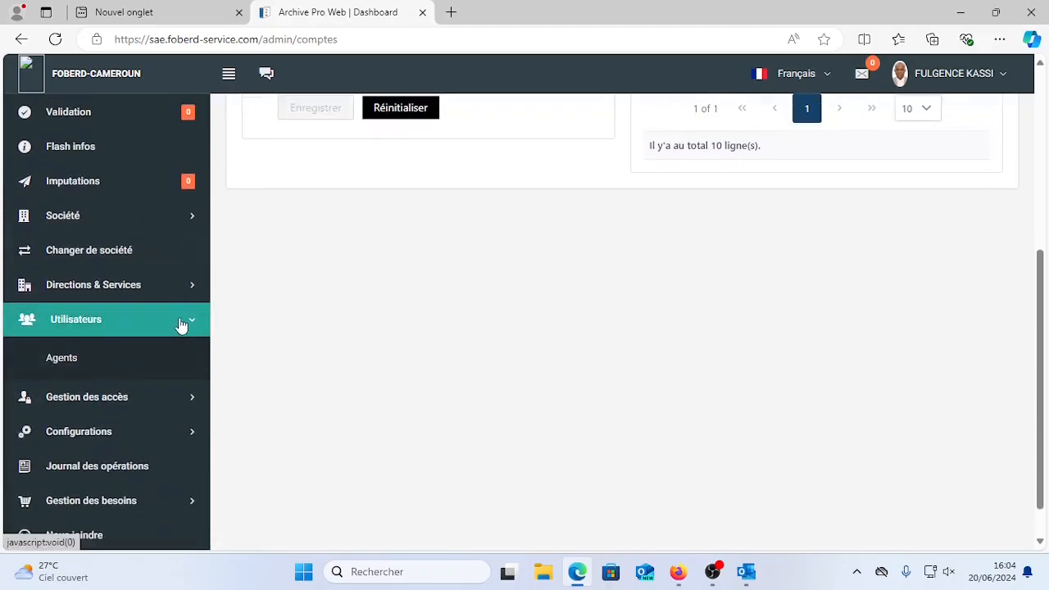
click(183, 325)
click(182, 357)
scroll(123, 406, down, 2)
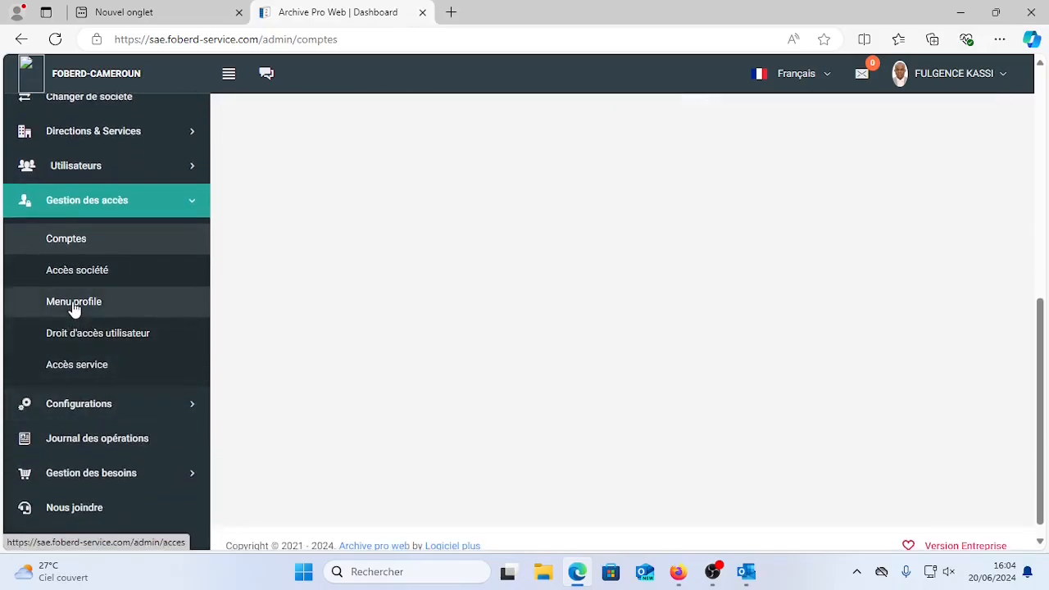
click(74, 303)
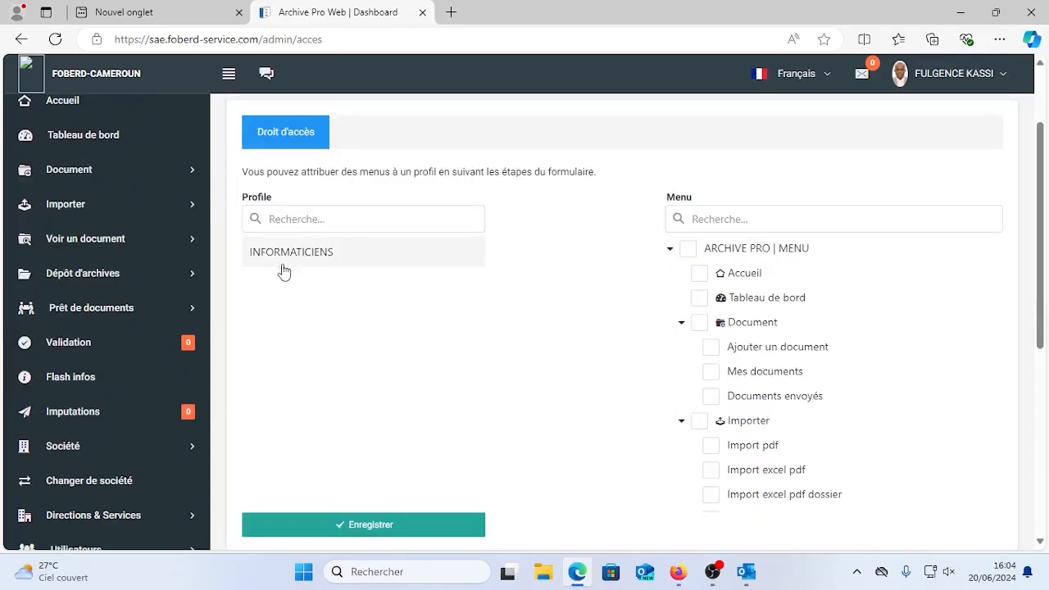
Select the INFORMATICIENS profile and tick ARCHIVE PRO | MENU to grant every menu.
click(297, 259)
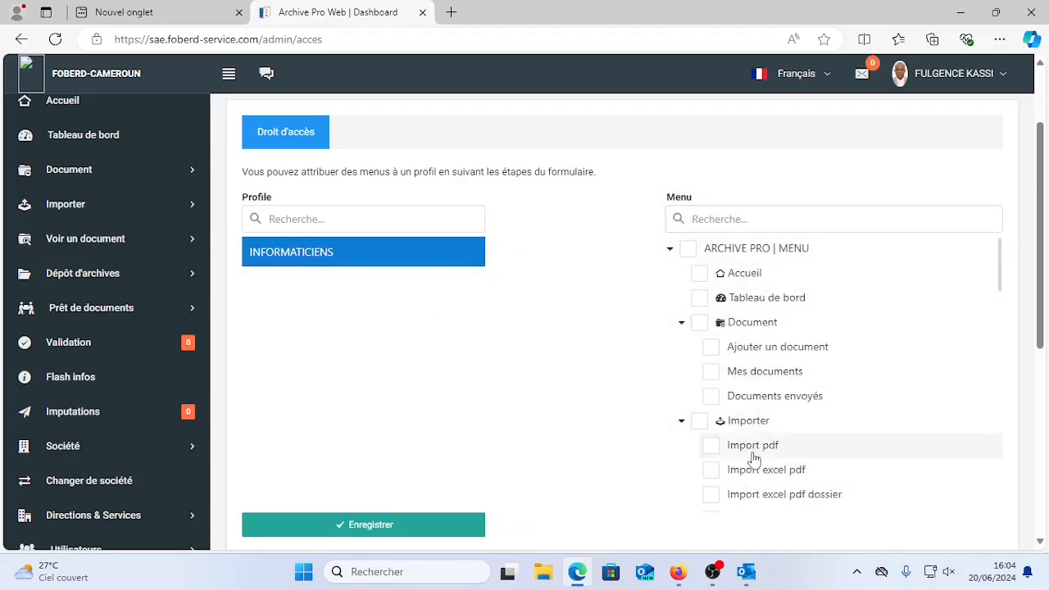
click(685, 250)
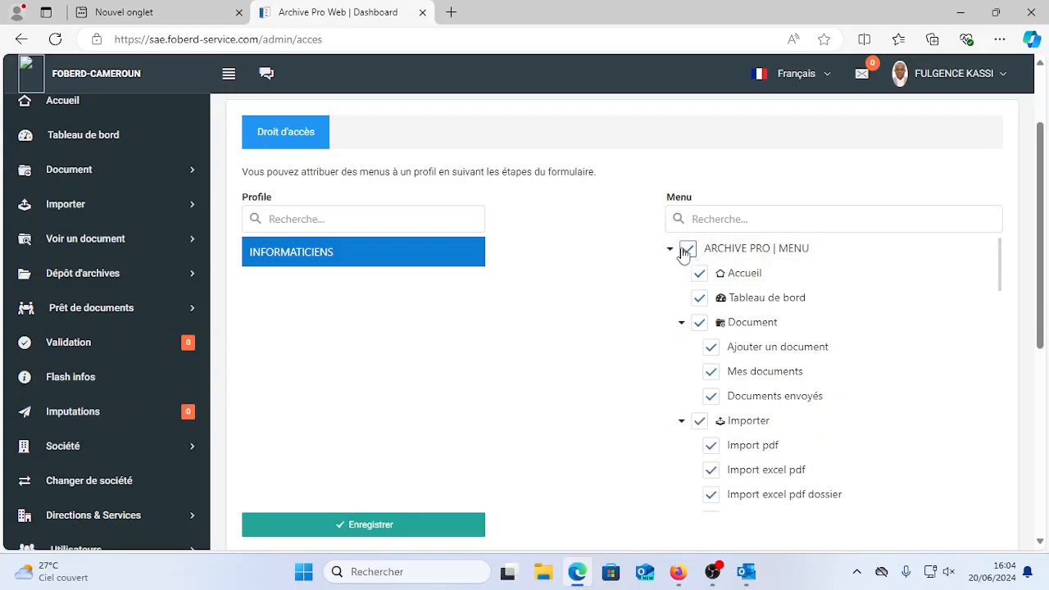
click(686, 251)
click(688, 253)
Untick Tableau de bord and the whole Importer group for INFORMATICIENS.
click(699, 299)
scroll(819, 316, down, 1)
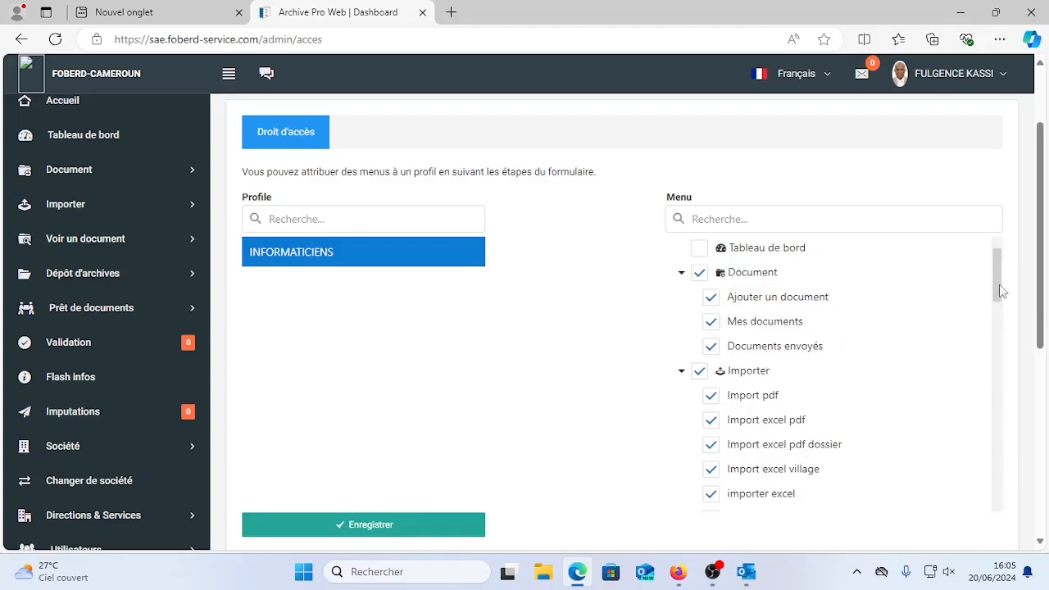
scroll(1000, 290, down, 1)
click(684, 309)
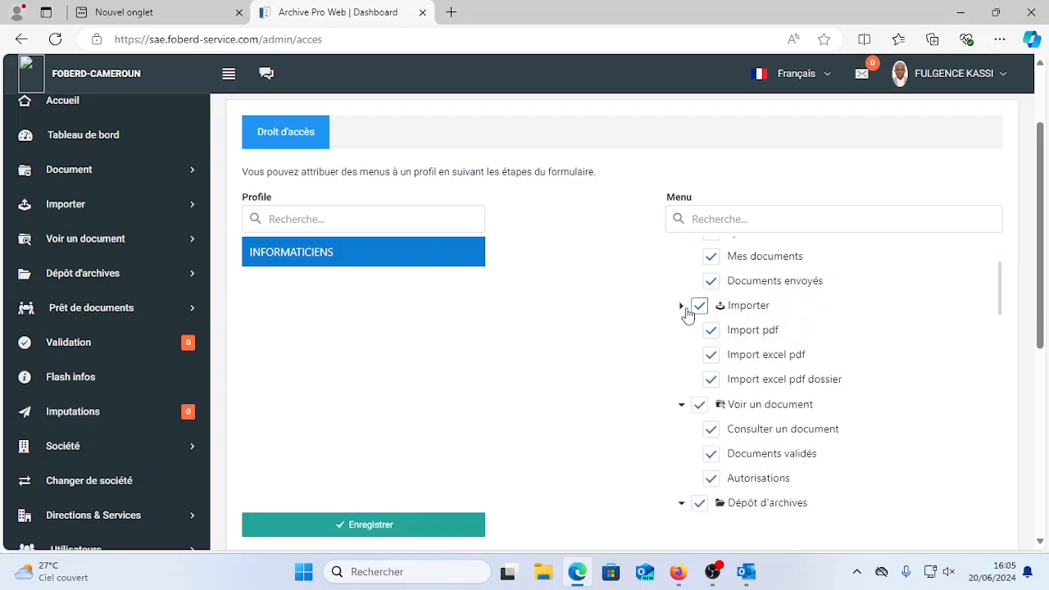
click(683, 308)
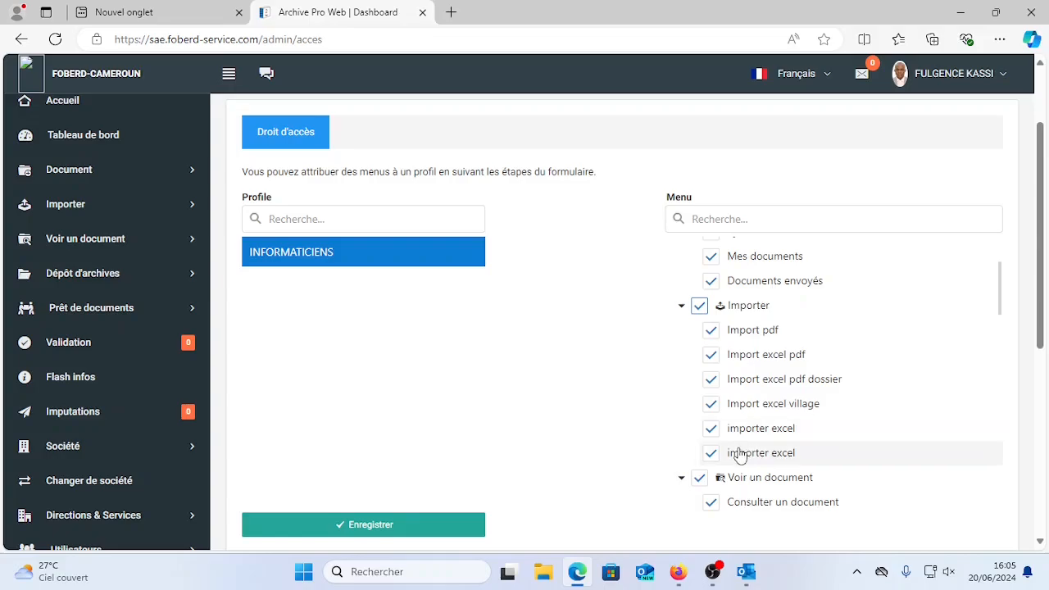
click(701, 308)
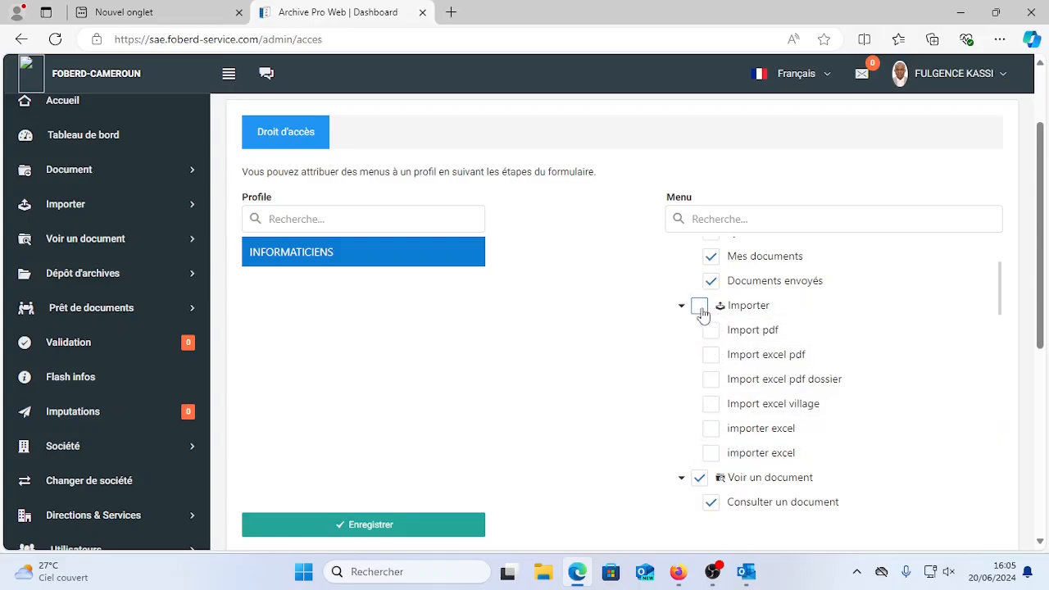
Re-tick the Importer group so all six items are checked, then review the tree.
click(700, 309)
click(700, 308)
click(715, 435)
click(701, 307)
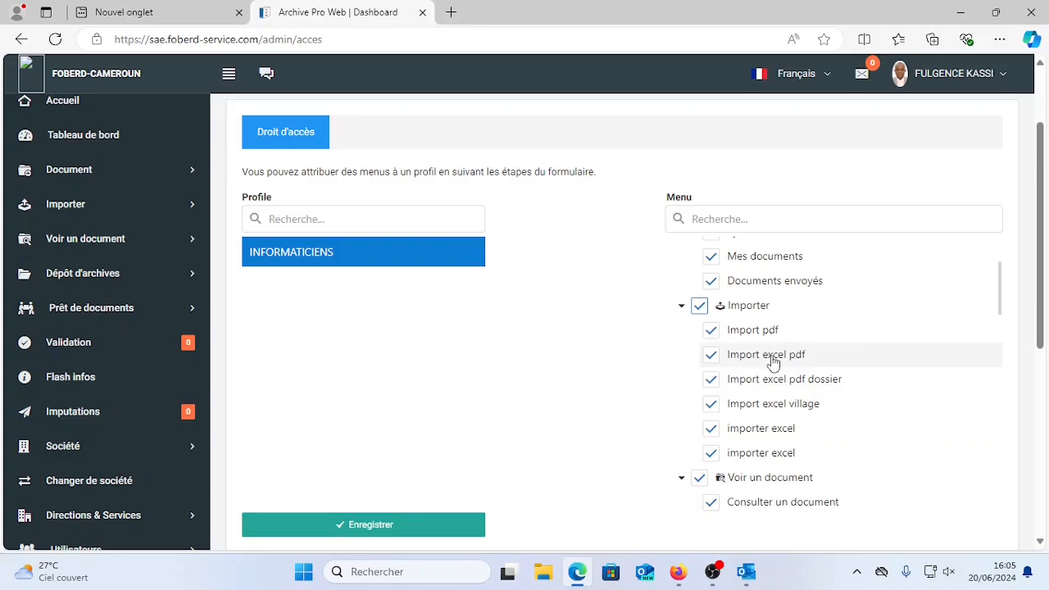
scroll(773, 379, down, 1)
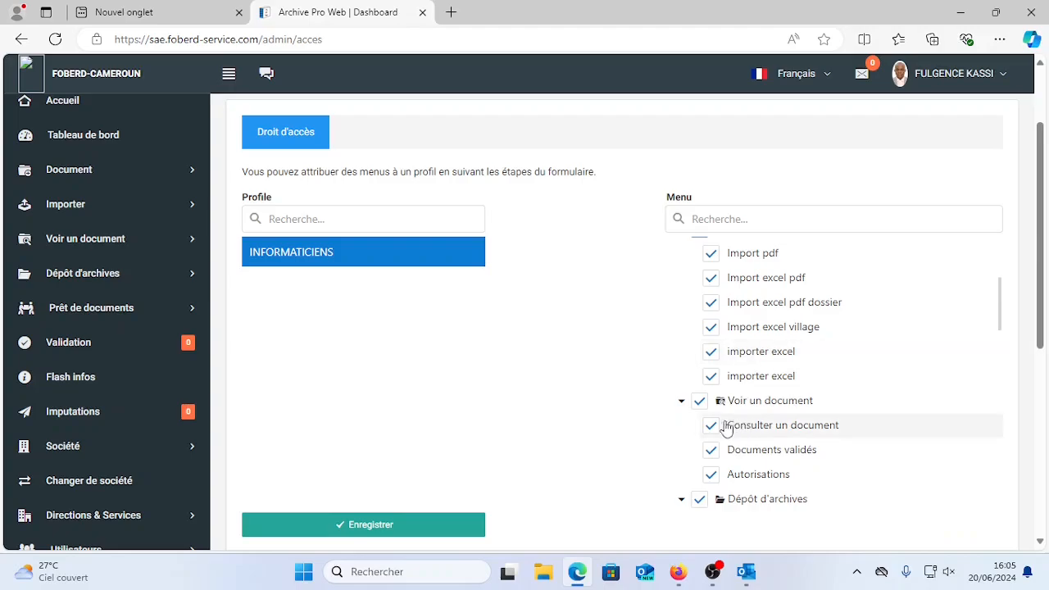
scroll(757, 418, down, 1)
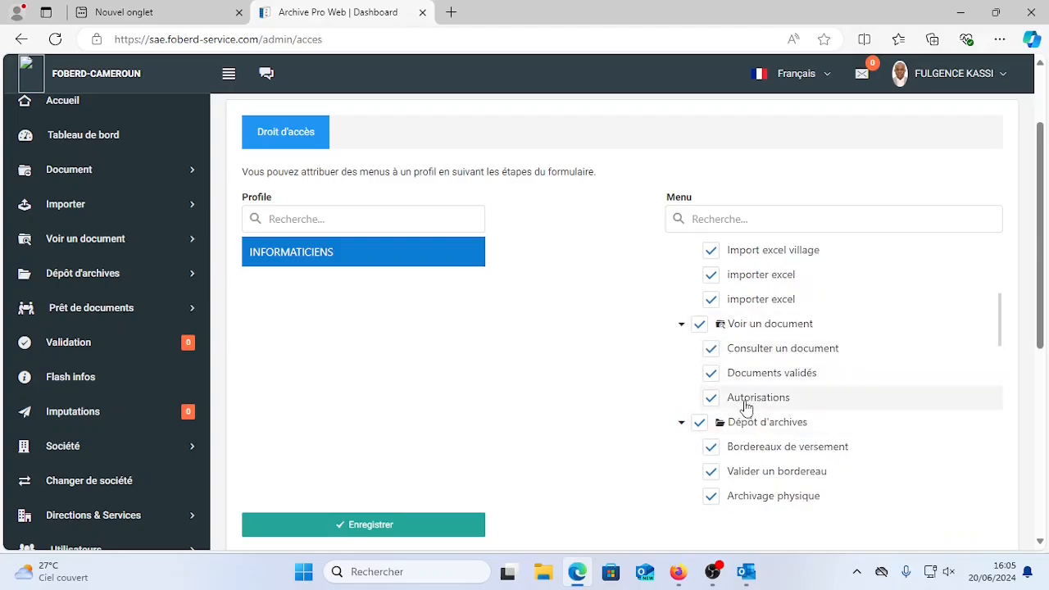
scroll(707, 422, down, 12)
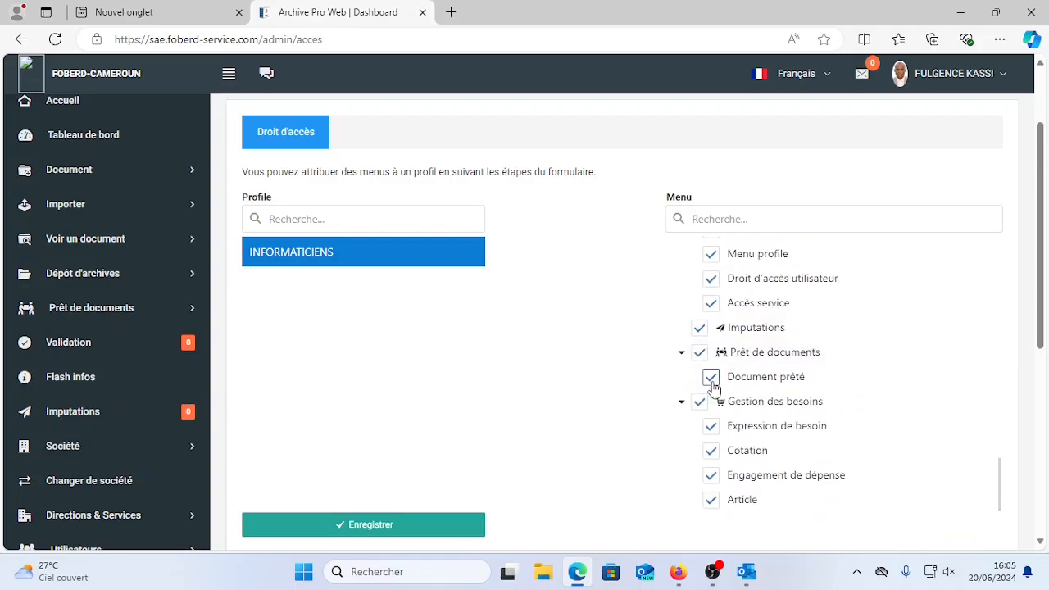
Untick Gestion des besoins, Document prêté, Prêt de documents and Type de document.
click(699, 402)
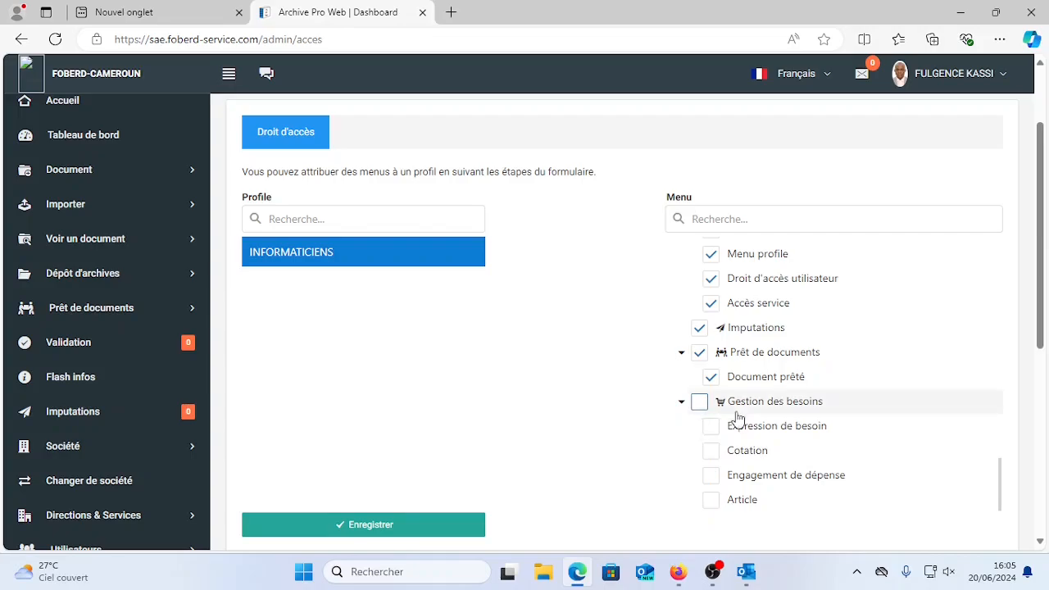
scroll(738, 418, up, 5)
scroll(732, 399, down, 5)
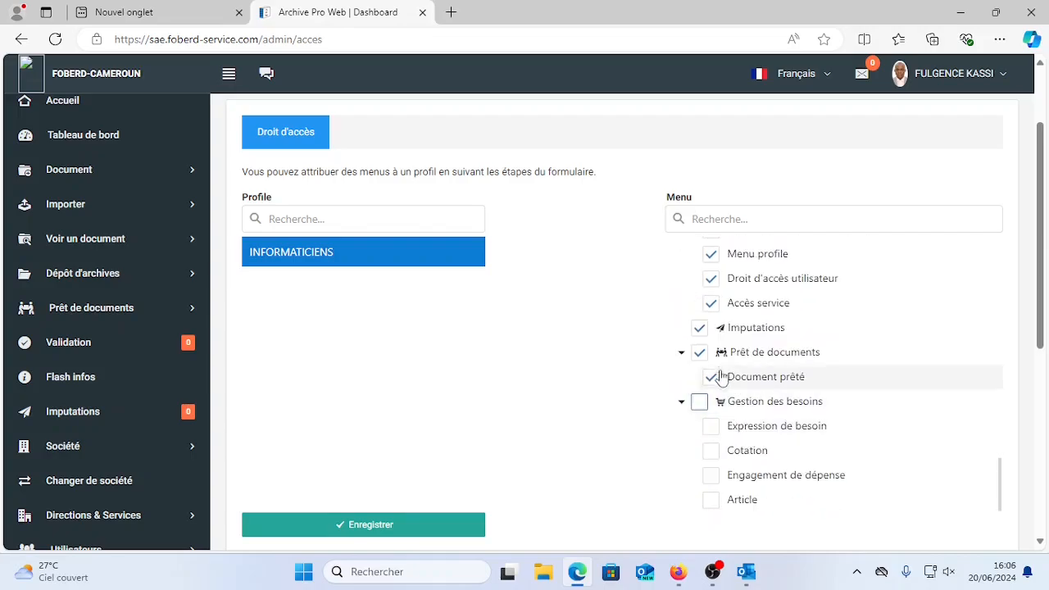
click(711, 376)
click(699, 352)
scroll(770, 383, up, 2)
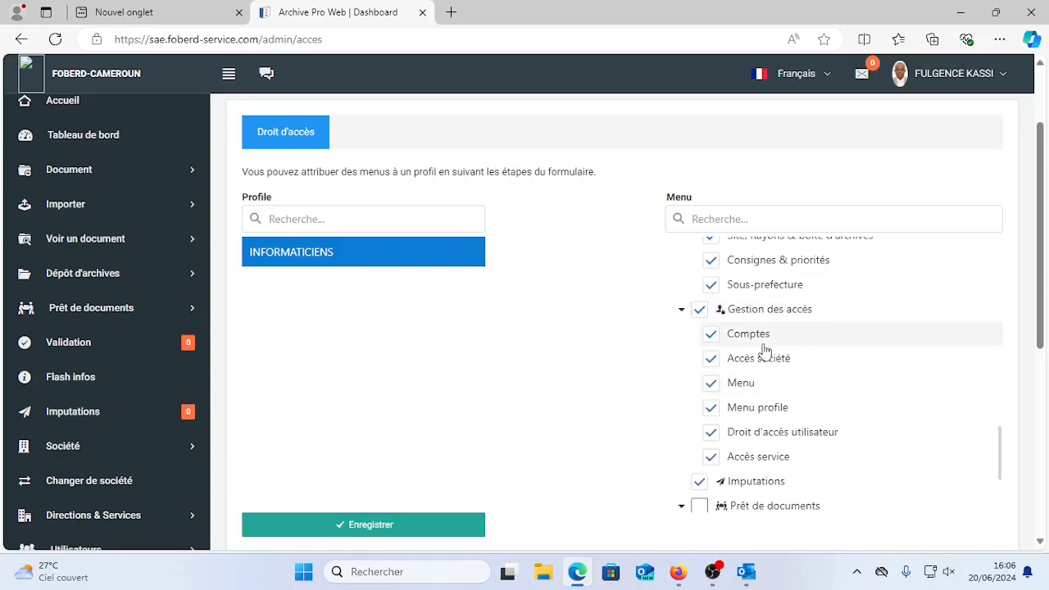
scroll(763, 348, up, 2)
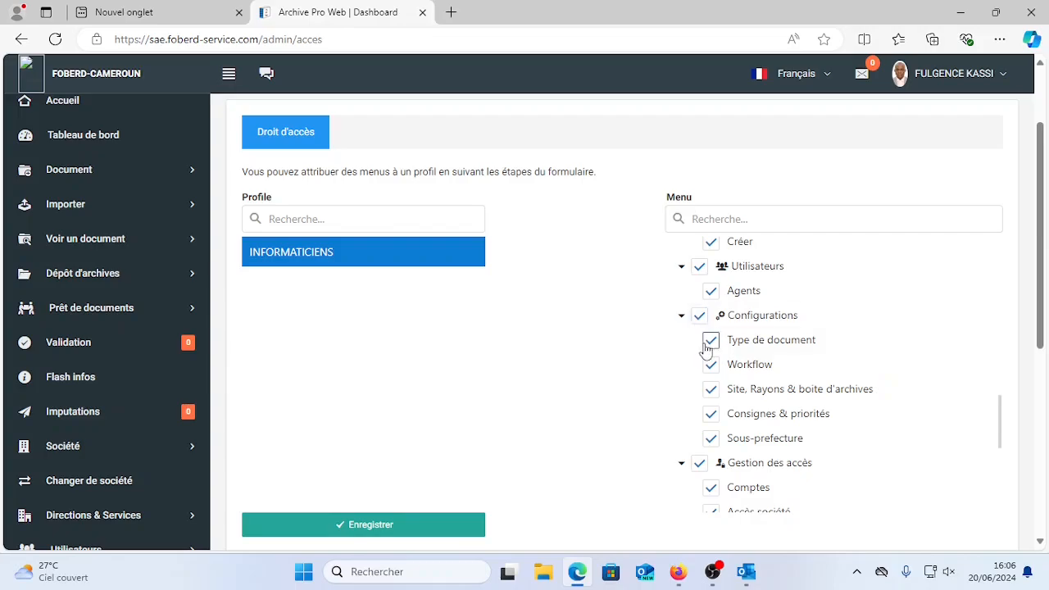
click(710, 342)
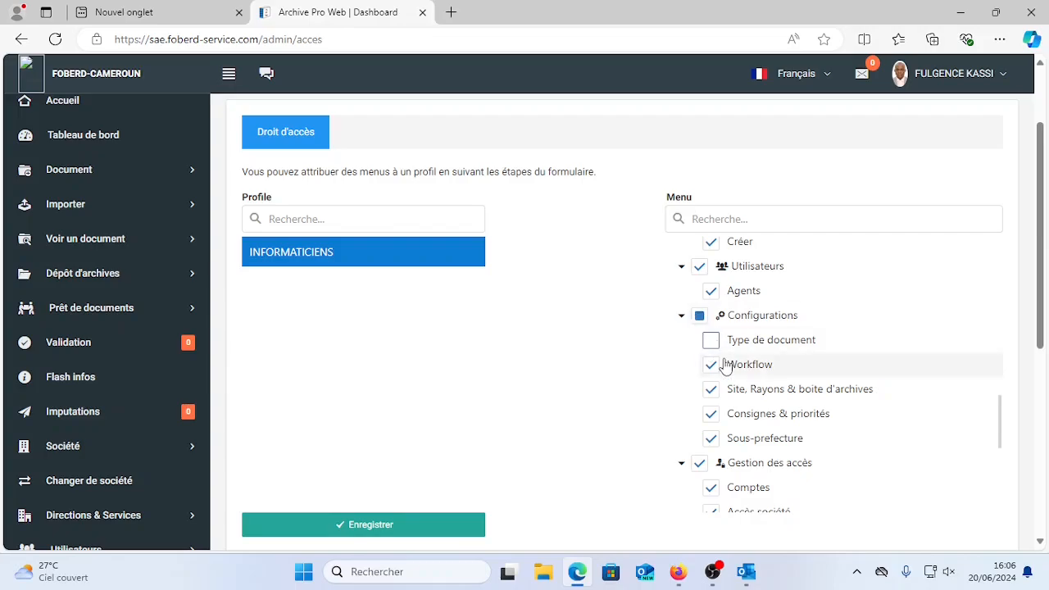
scroll(725, 366, up, 1)
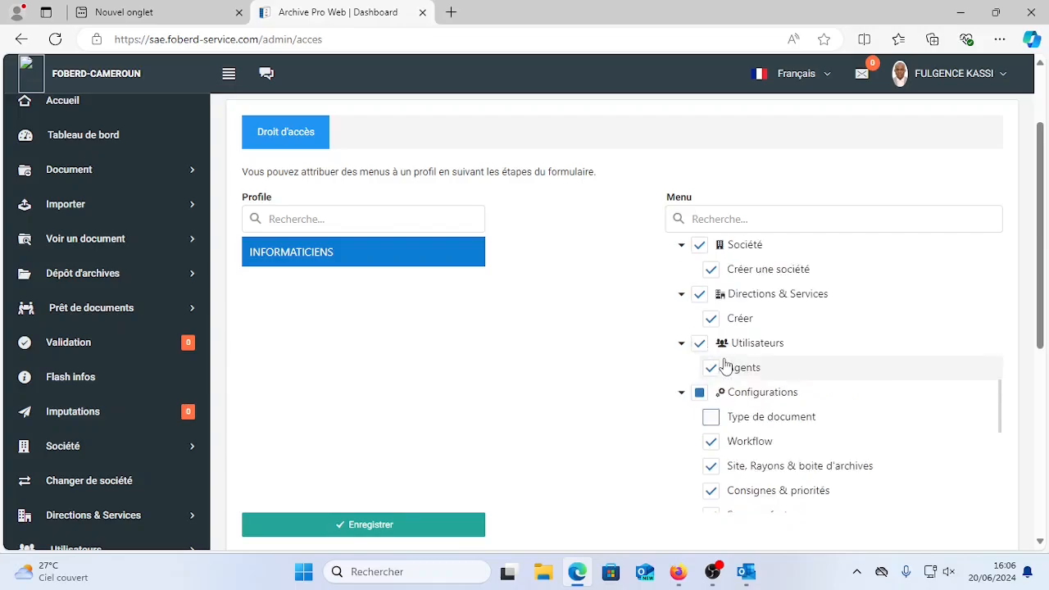
scroll(725, 366, up, 1)
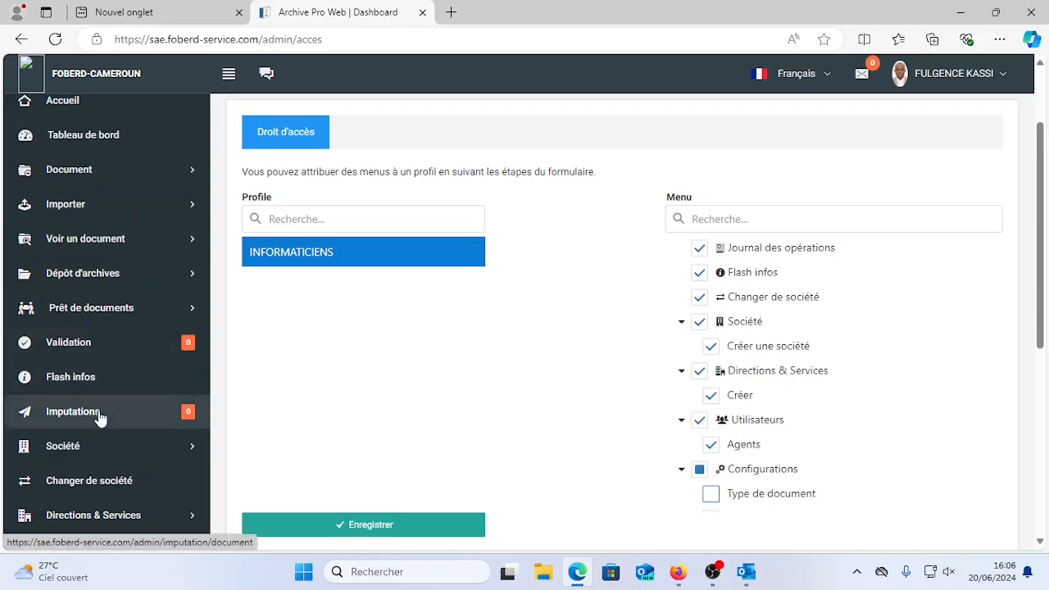
scroll(792, 391, up, 10)
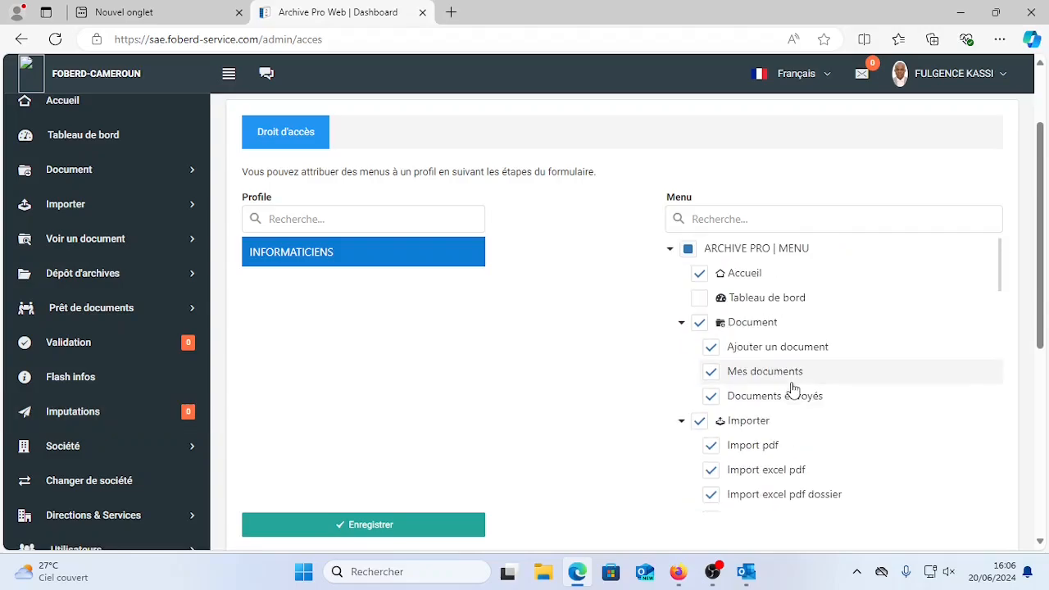
scroll(772, 350, down, 5)
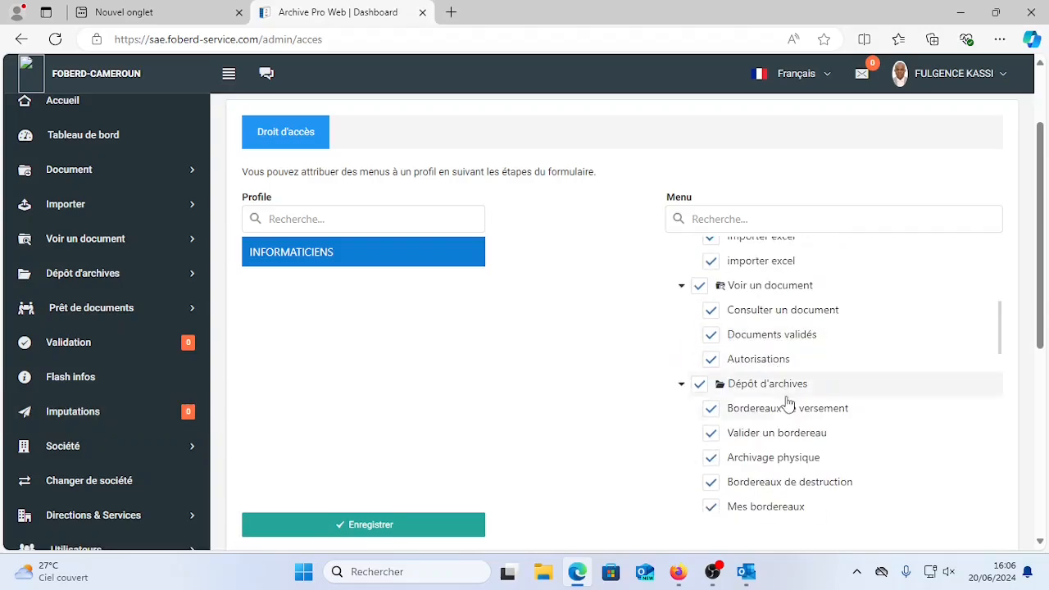
Untick Bordereaux de versement, Archivage physique and Bordereaux de destruction, then save the rights.
click(700, 385)
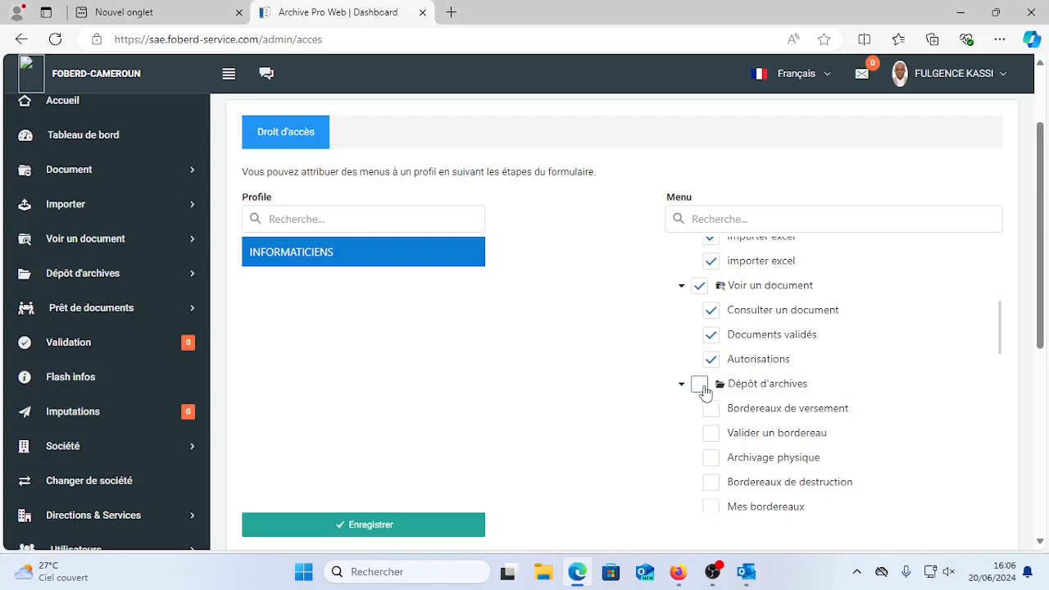
click(699, 386)
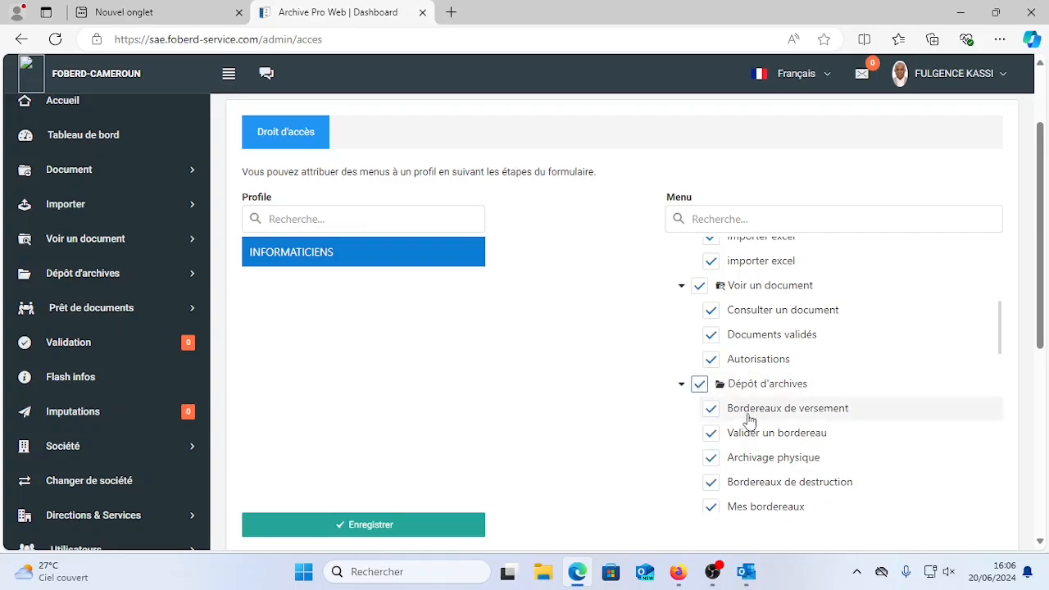
click(710, 408)
click(711, 458)
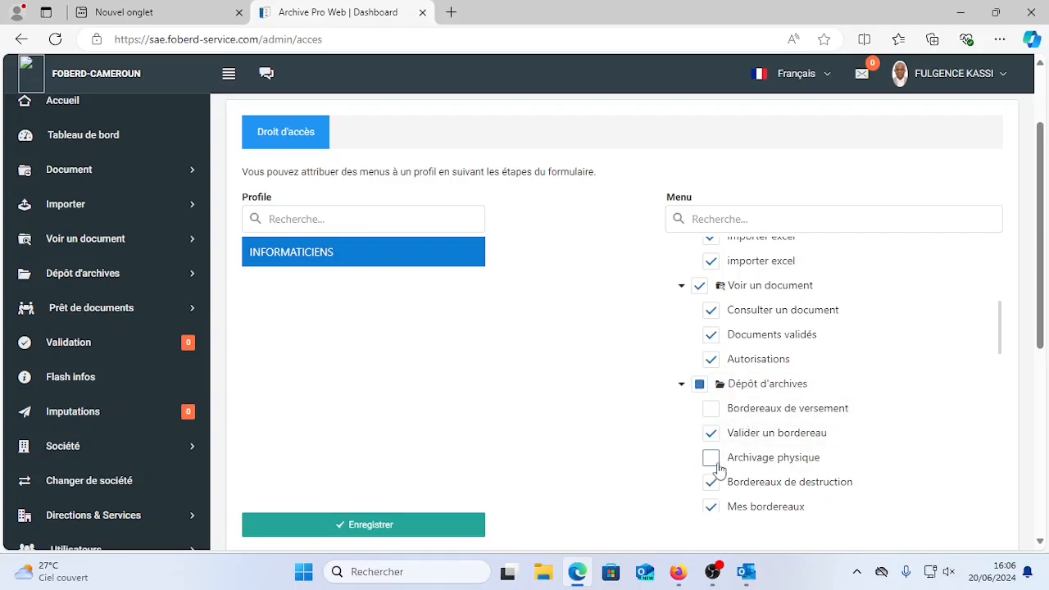
click(711, 482)
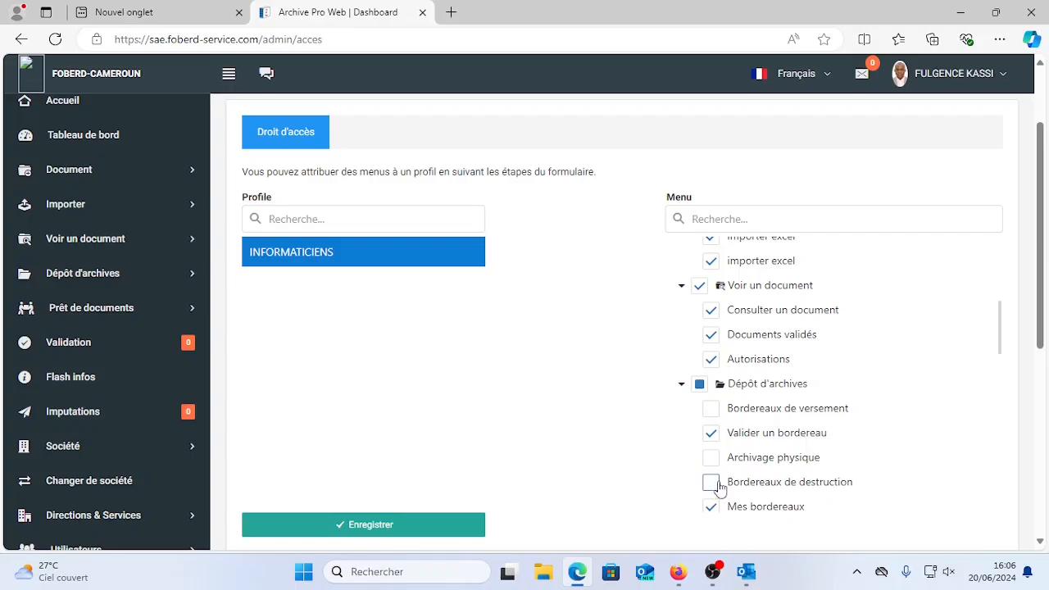
click(368, 523)
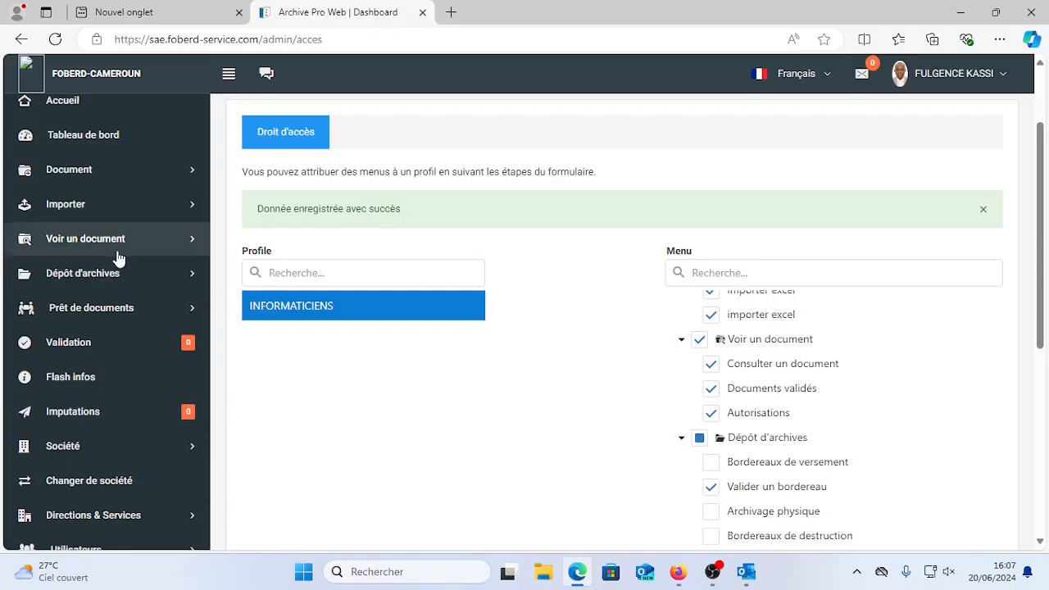
Open the Agents page under Utilisateurs in the sidebar.
scroll(119, 259, down, 2)
scroll(119, 259, up, 3)
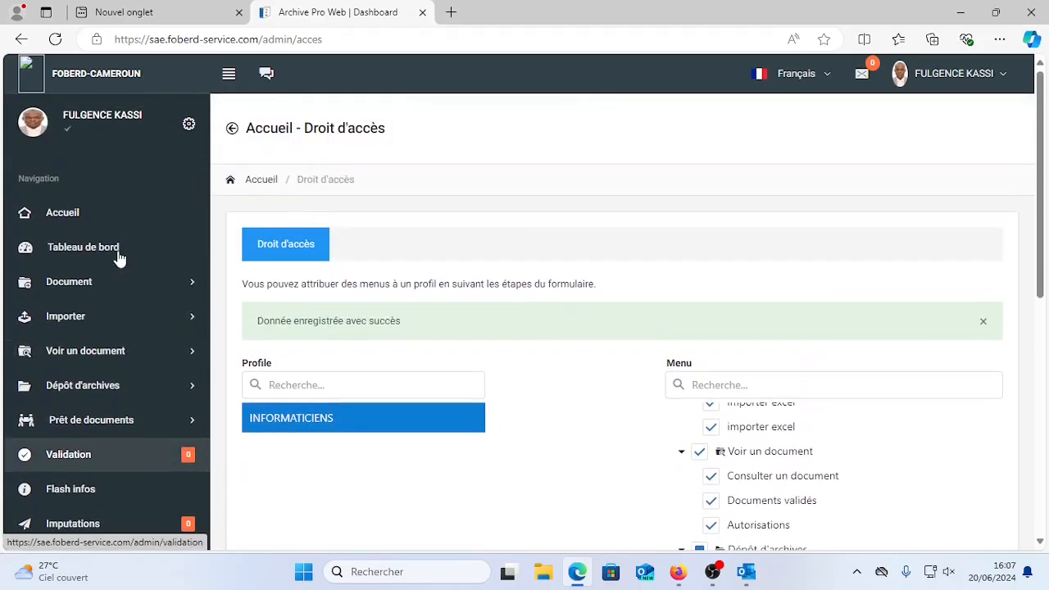
scroll(119, 259, down, 4)
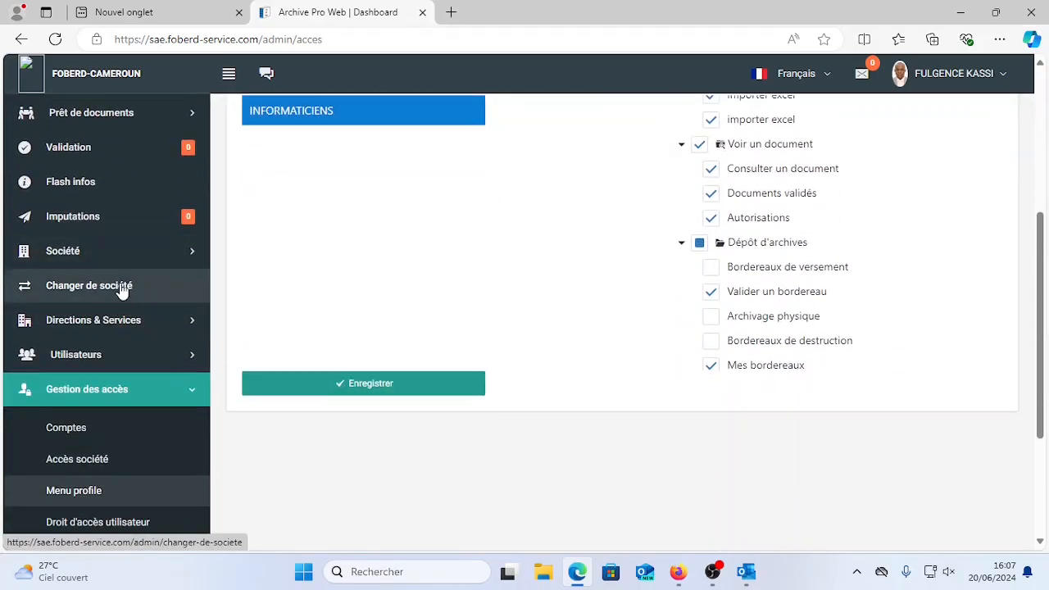
click(115, 358)
click(98, 401)
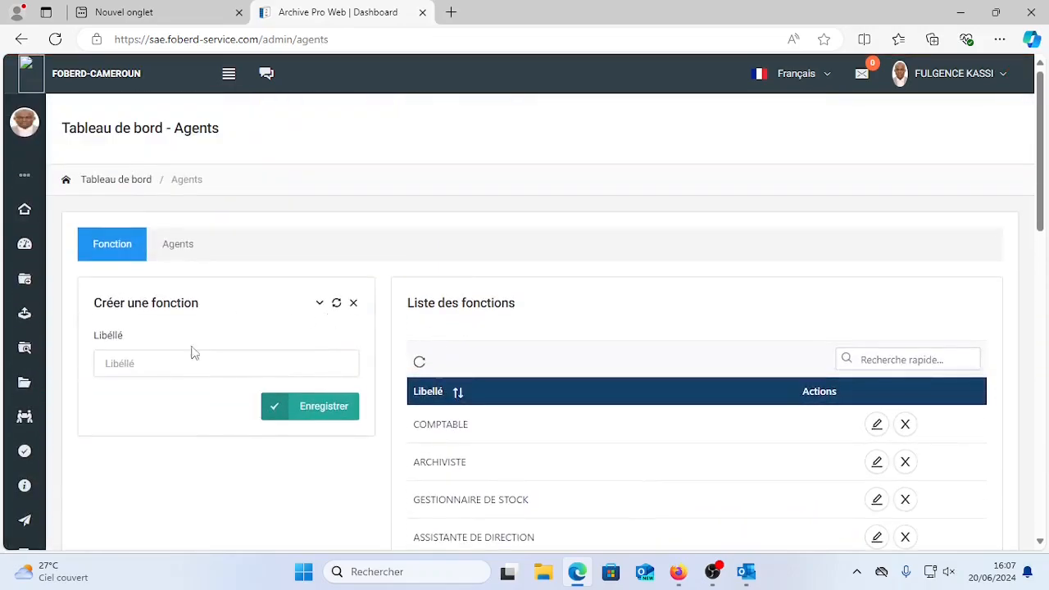
Start a new agent with site YAOUNDE and service DEVELOPPEMENT INFORMATIQUE.
click(185, 246)
click(215, 370)
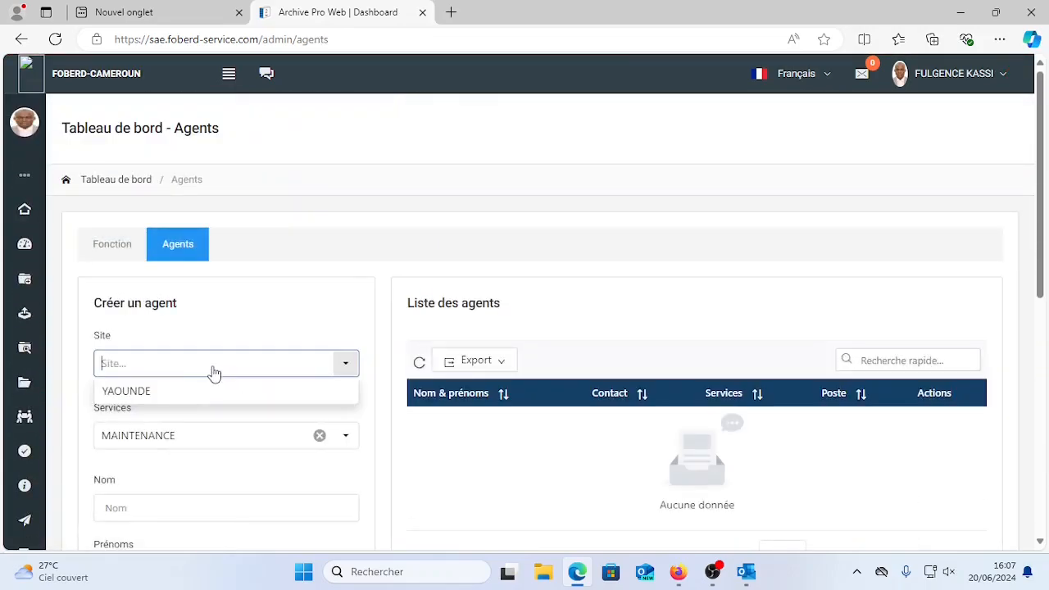
click(168, 391)
click(344, 440)
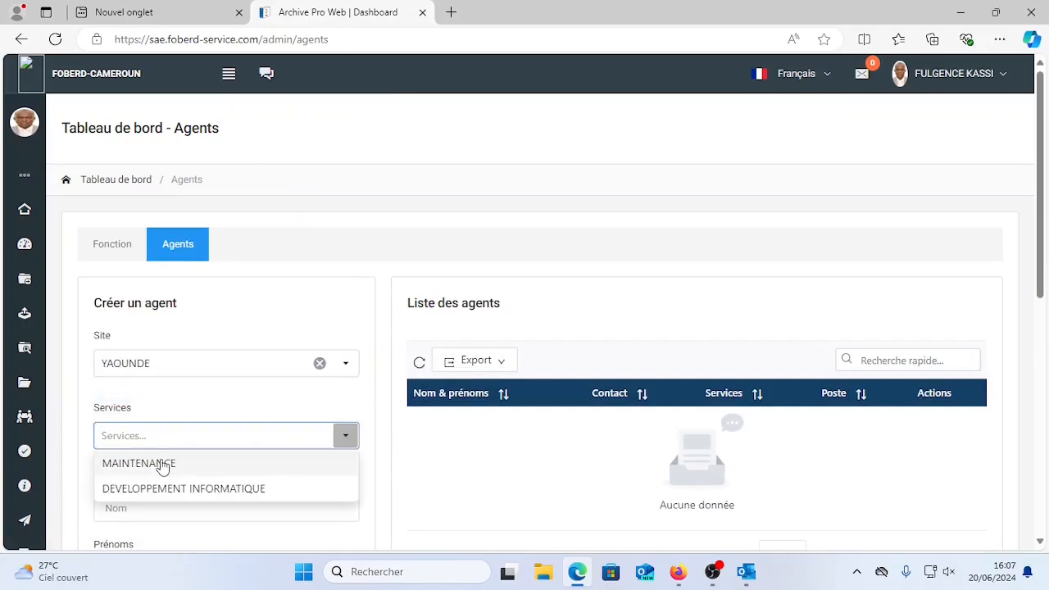
click(174, 493)
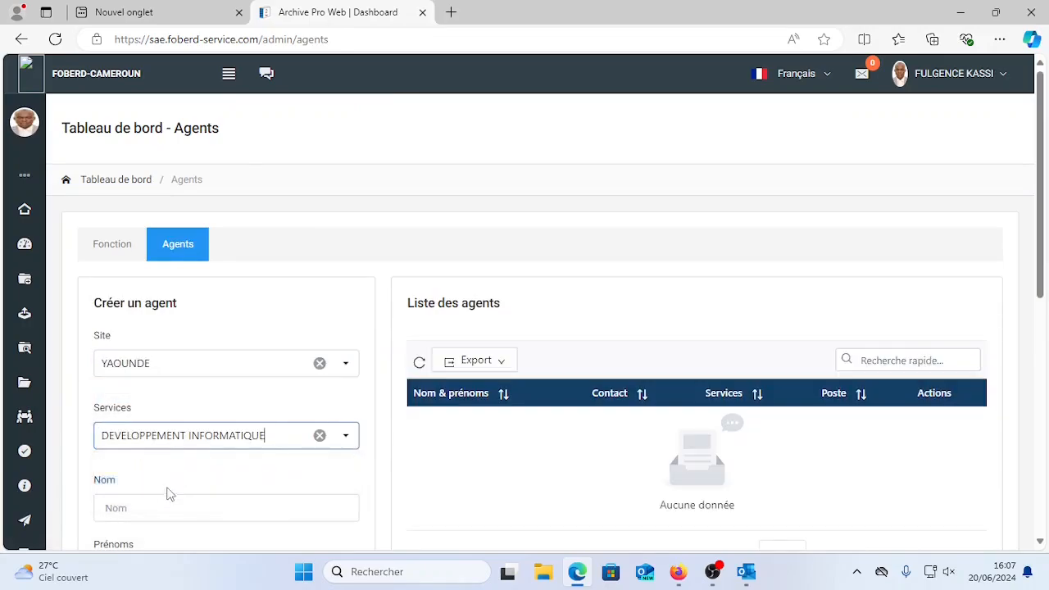
Enter the agent's surname and first names, and set sex to Femme.
click(171, 508)
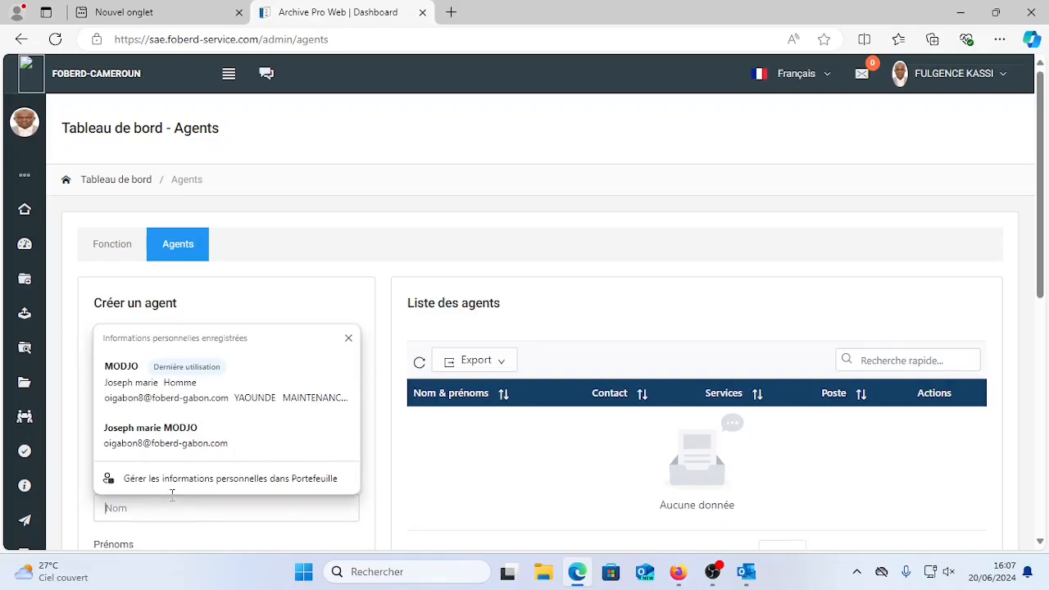
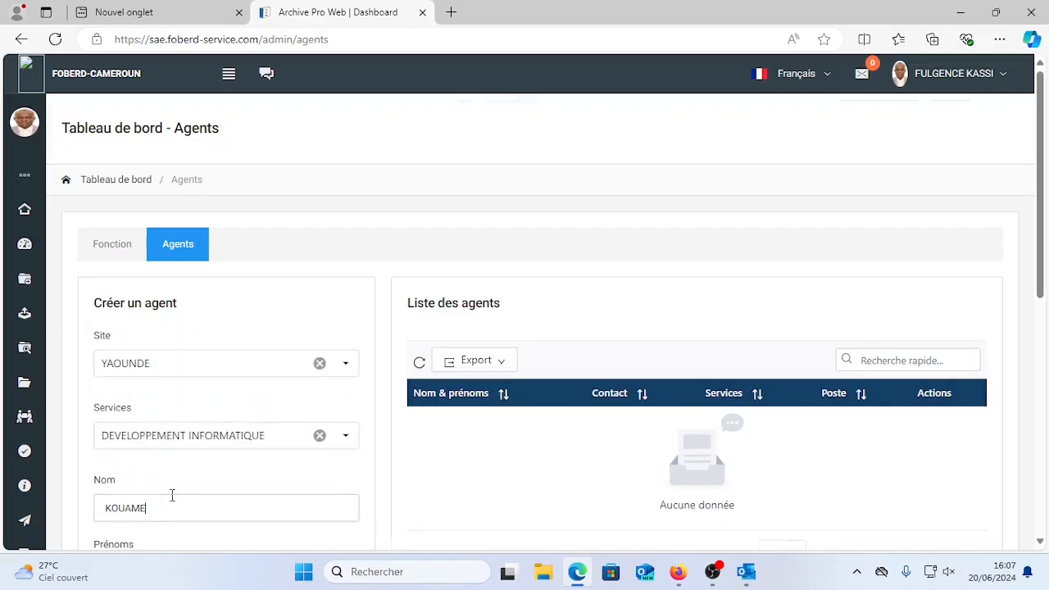
scroll(171, 495, down, 3)
key(Tab)
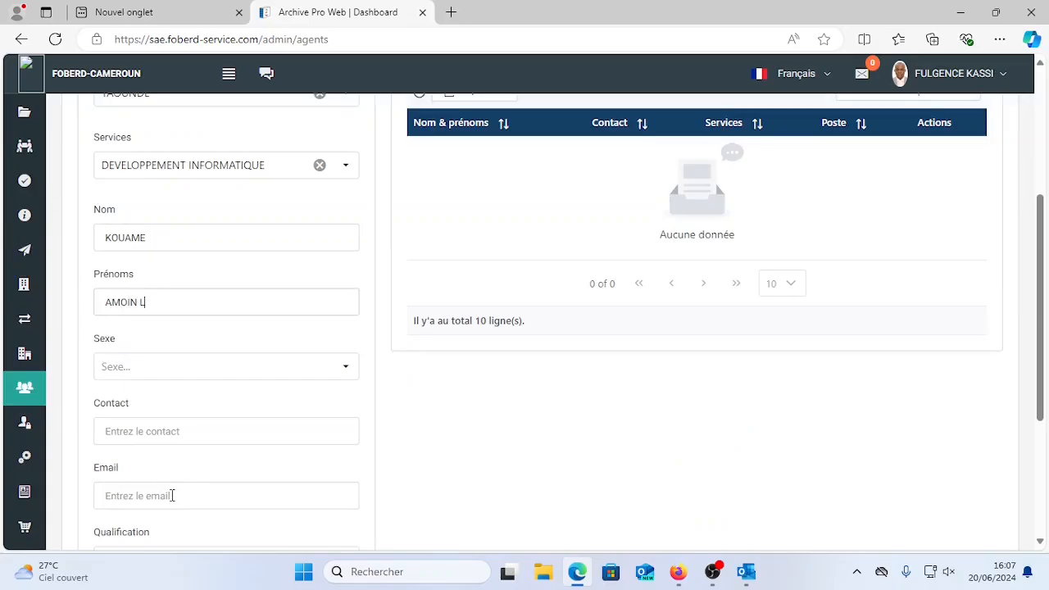
click(164, 373)
click(146, 423)
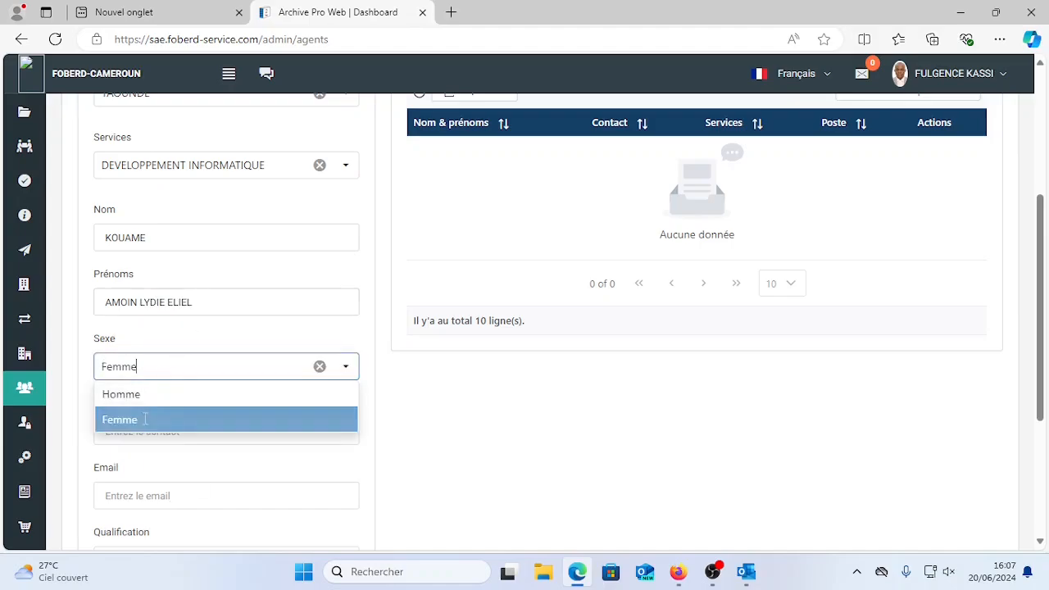
scroll(186, 385, down, 2)
Fill in the agent's phone contact and e-mail address.
click(166, 287)
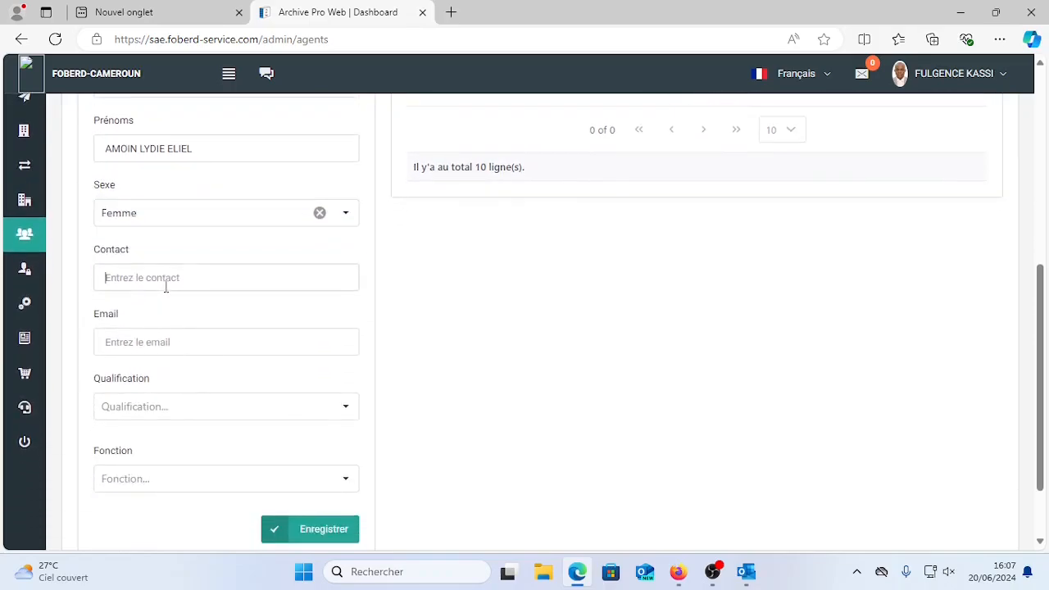
click(160, 342)
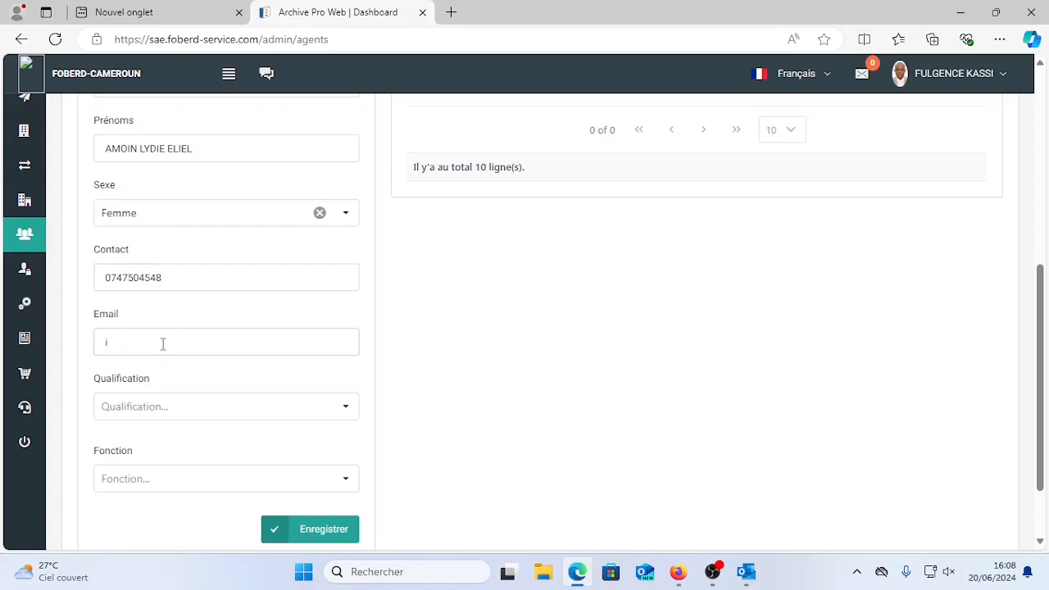
Set qualification GENIE LOGICIEL and function IT MANAGER, then save the agent.
click(191, 410)
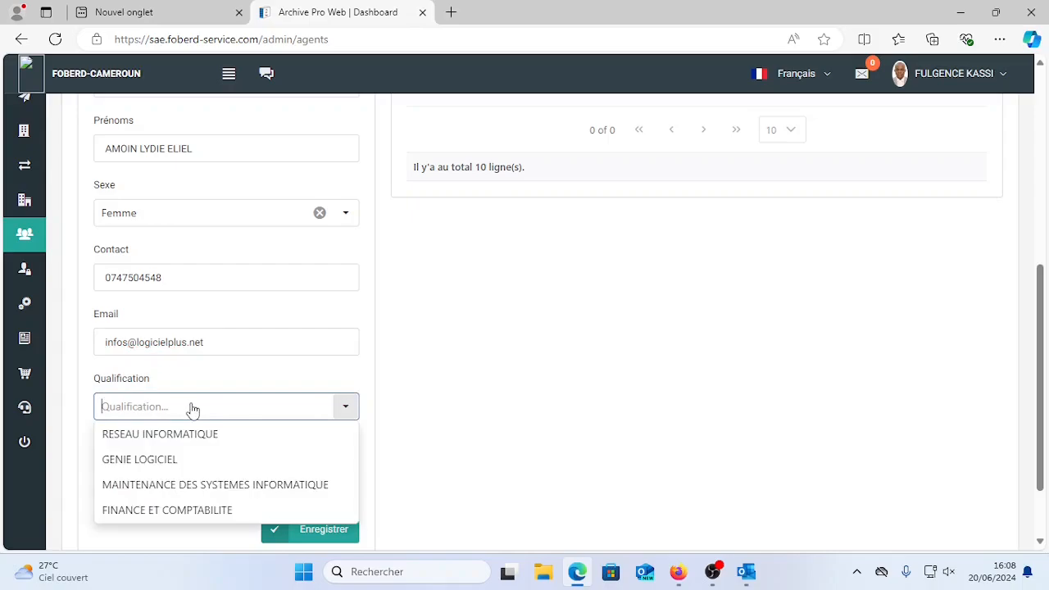
click(156, 464)
scroll(168, 440, down, 1)
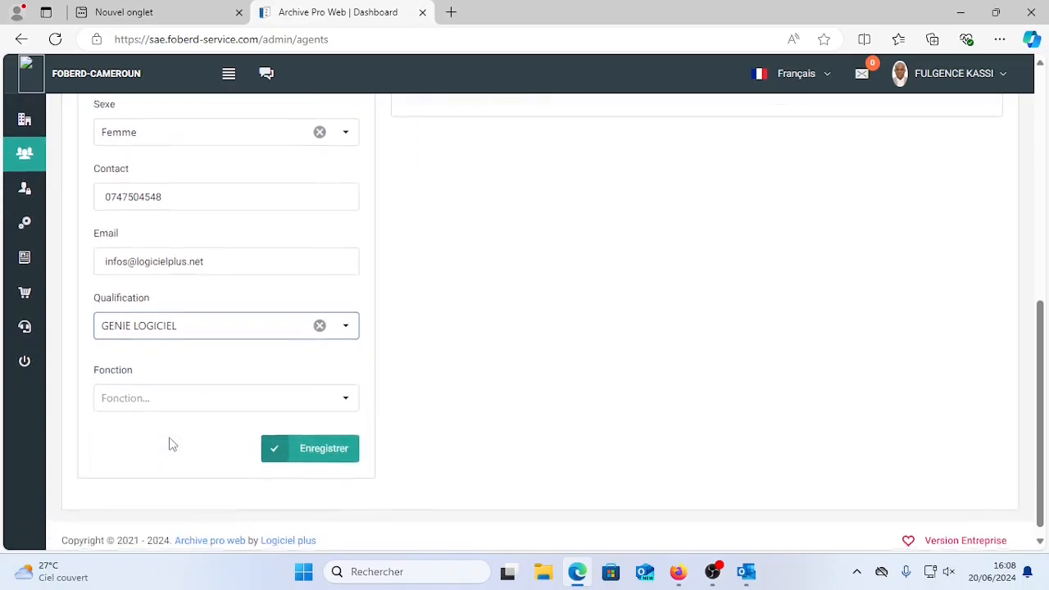
click(169, 397)
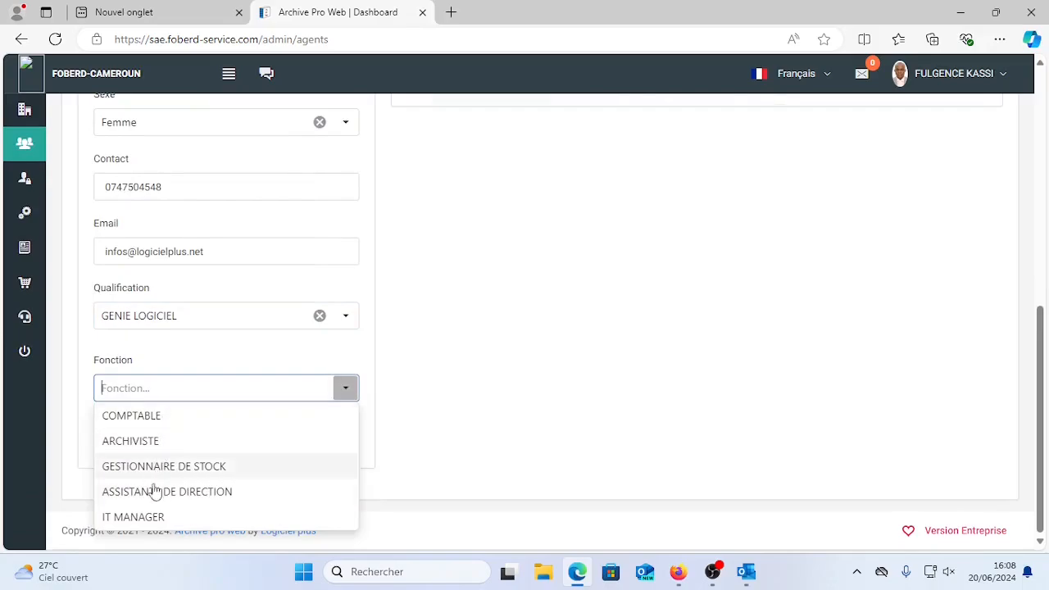
click(130, 516)
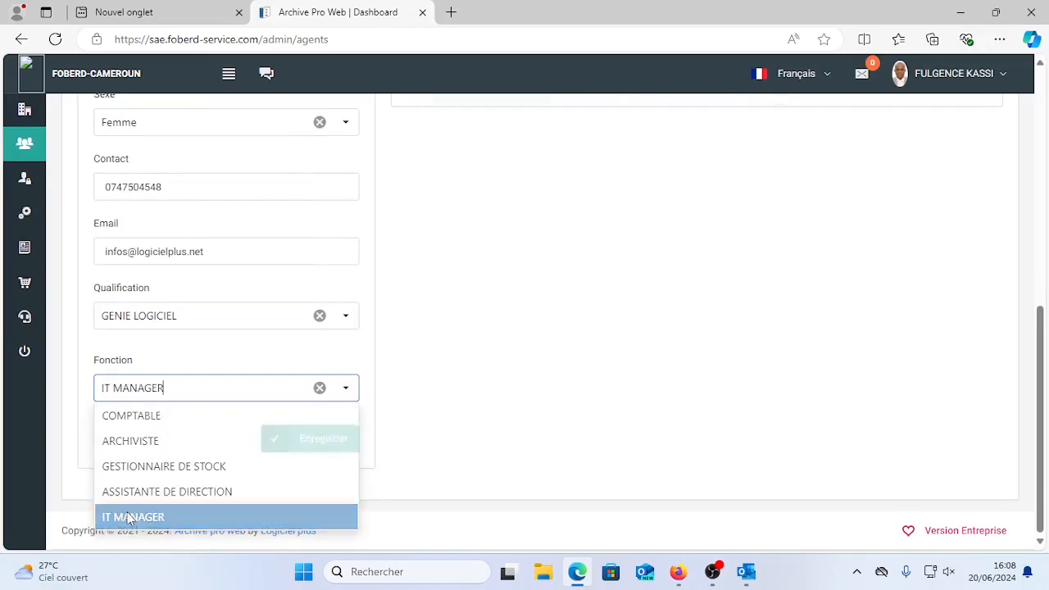
click(320, 440)
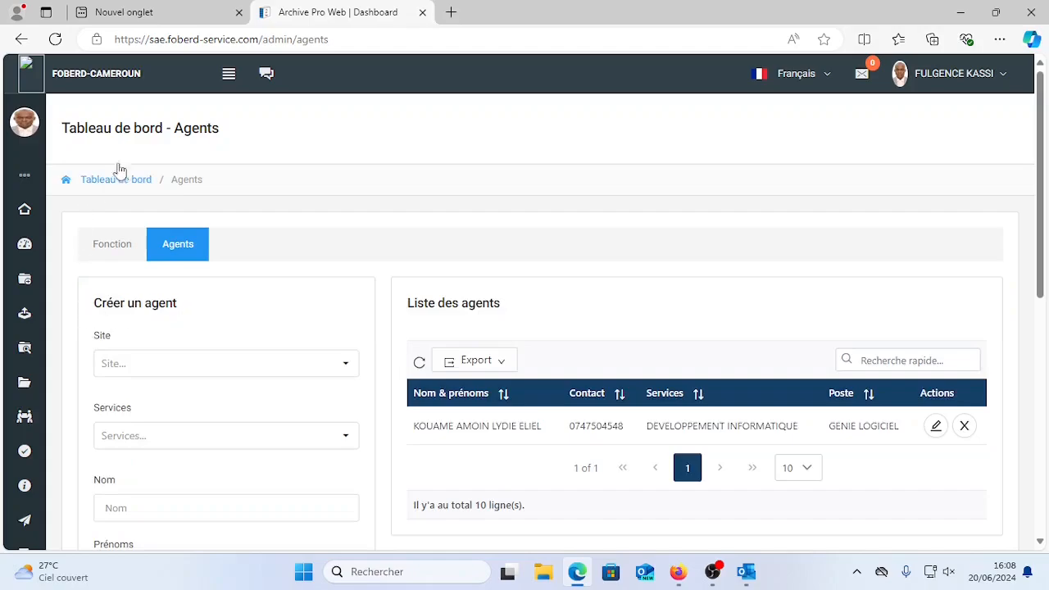
Go to Gestion des accès > Comptes and open the account creation form.
click(229, 75)
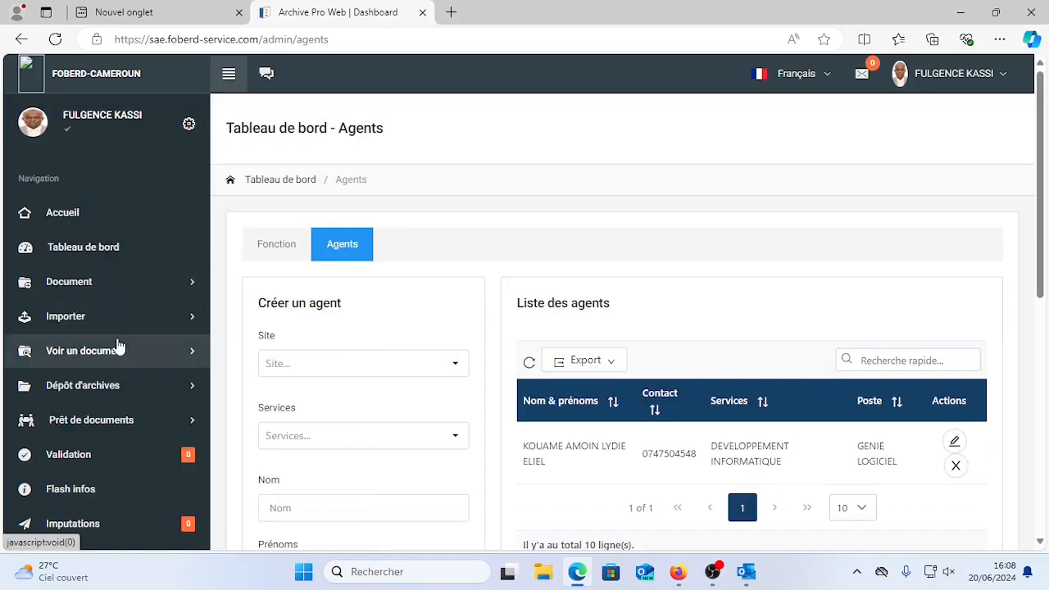
scroll(117, 348, down, 3)
scroll(118, 369, down, 2)
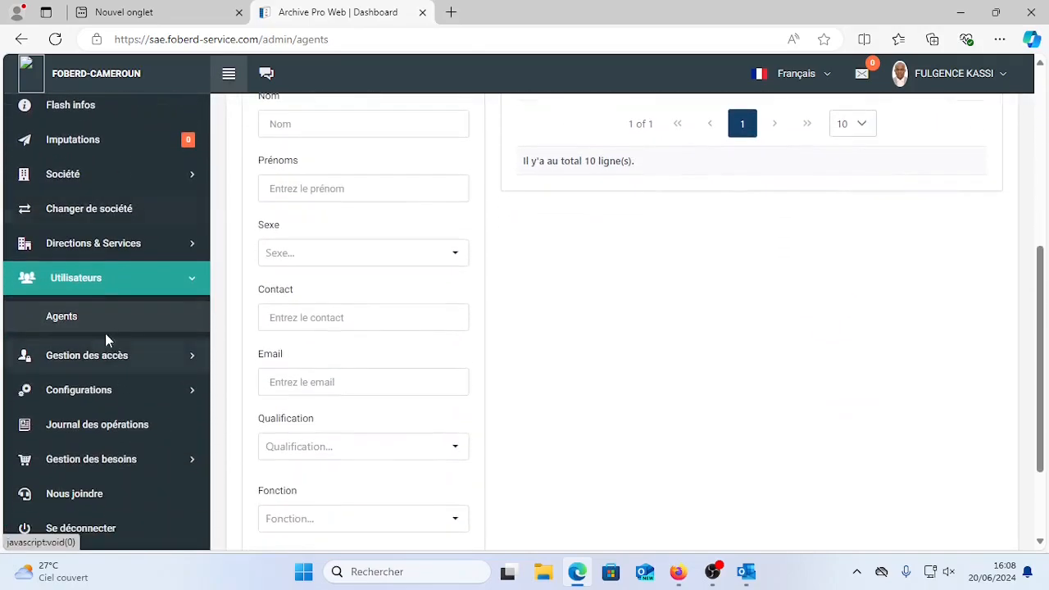
click(144, 358)
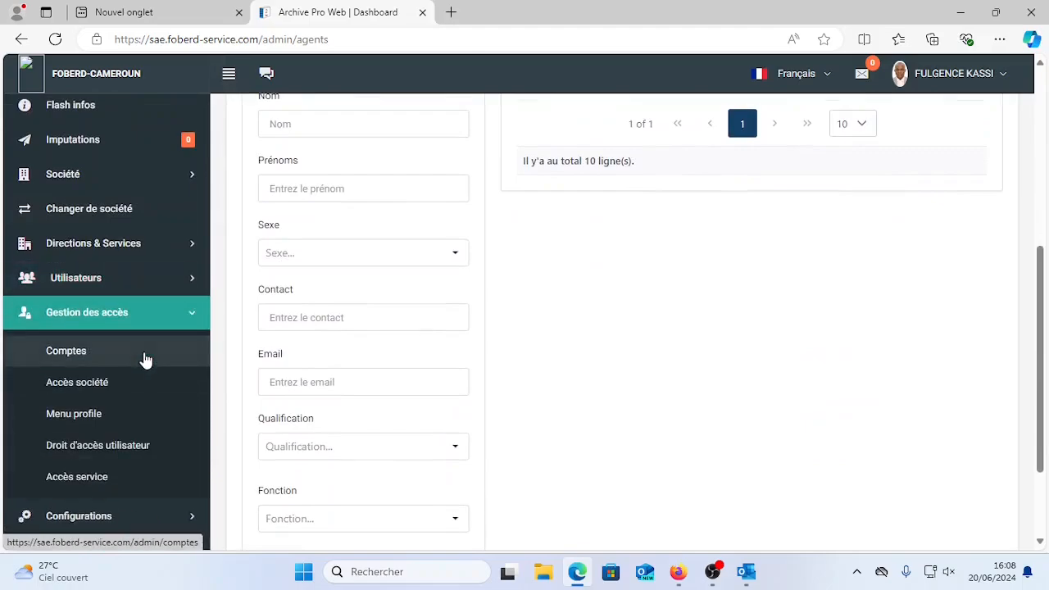
click(74, 354)
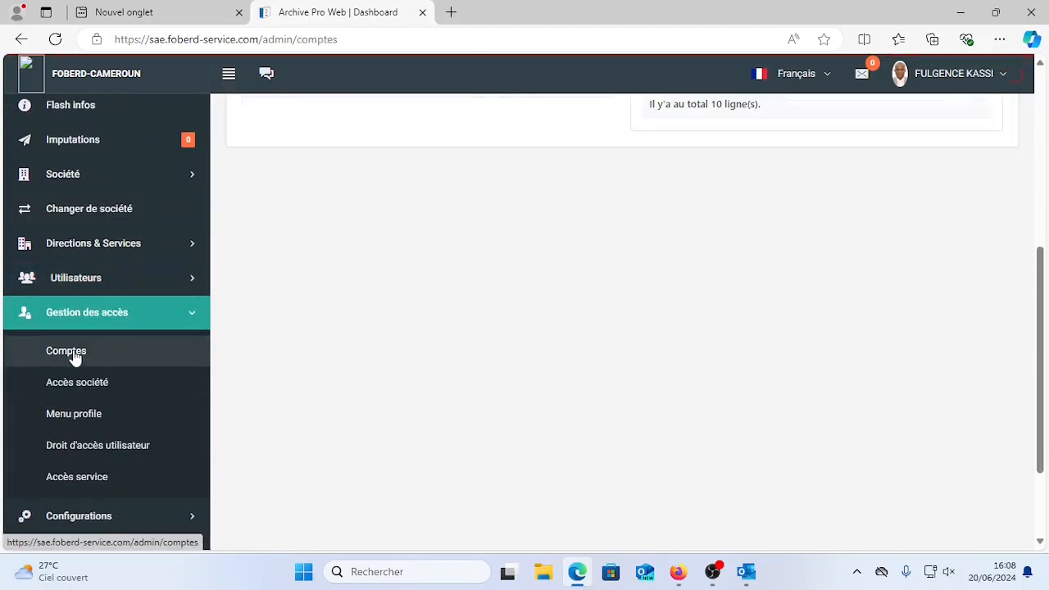
scroll(119, 347, up, 5)
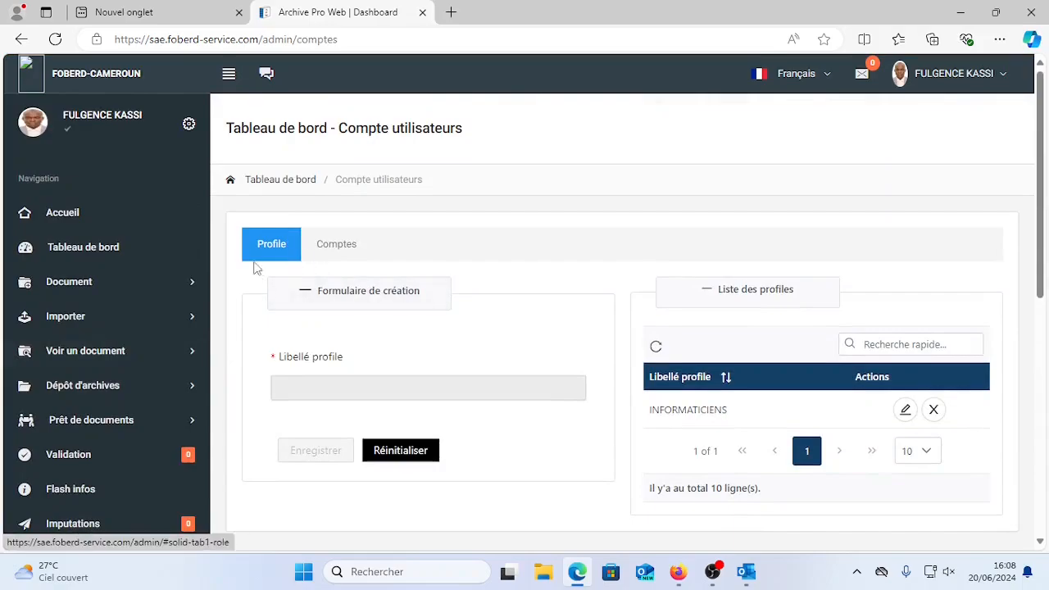
click(345, 249)
Create the new agent's account with the INFORMATICIENS profile and a password, then open a new tab.
click(250, 391)
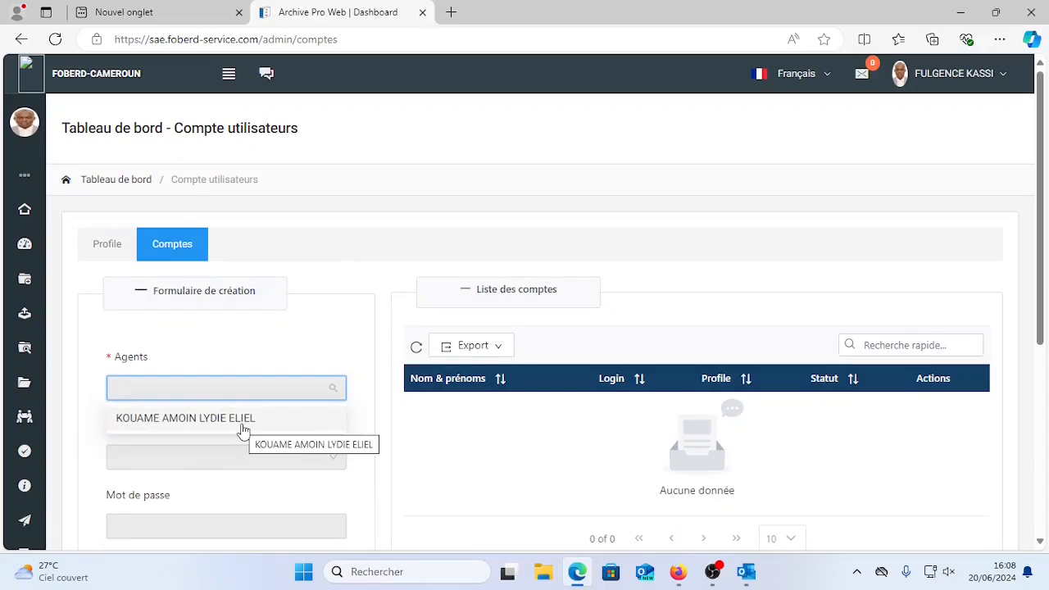
click(243, 421)
scroll(227, 447, down, 2)
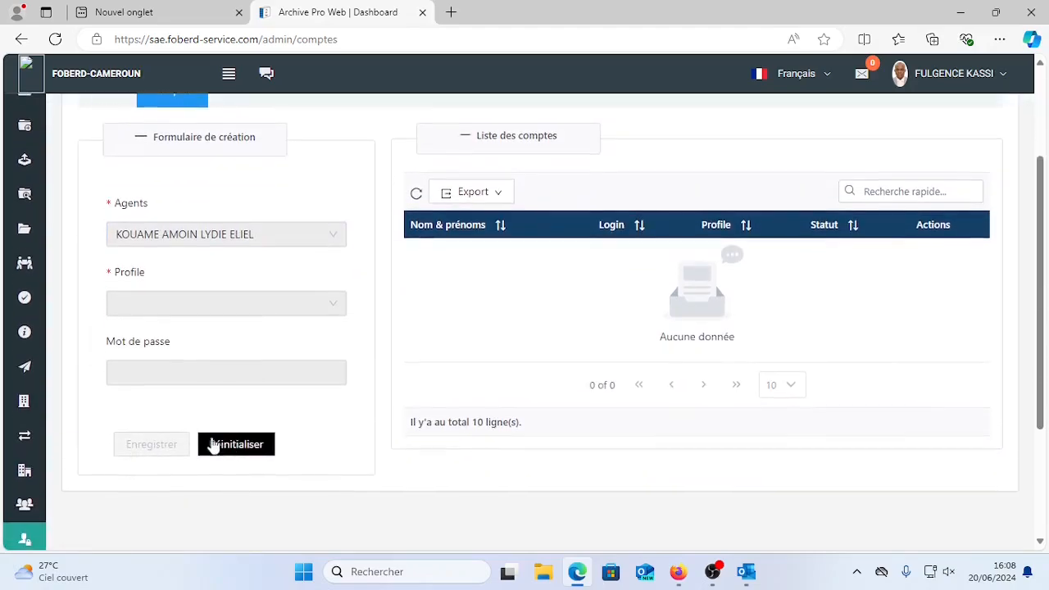
click(189, 305)
click(177, 336)
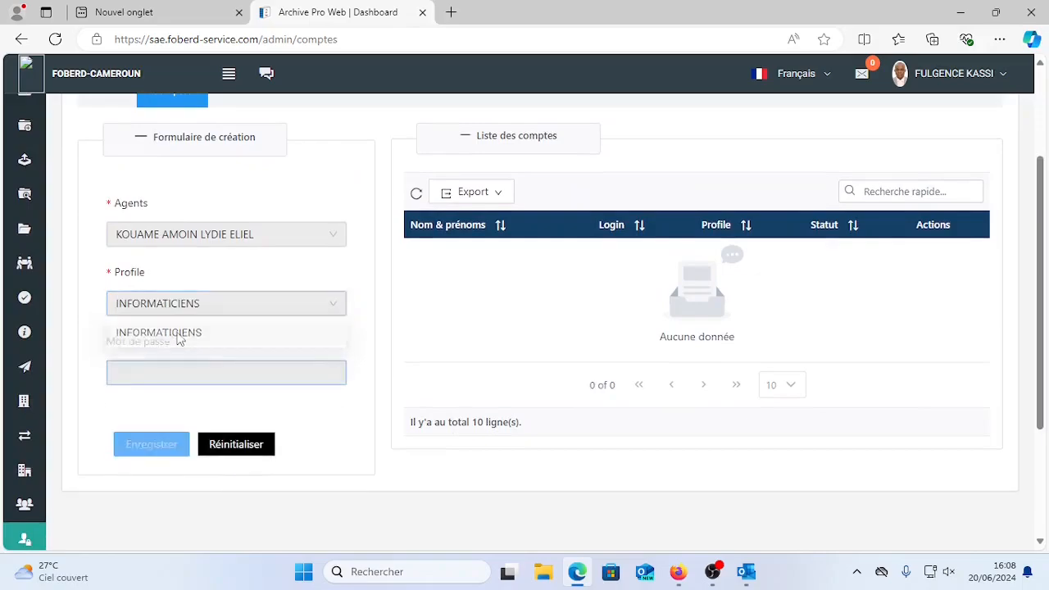
click(152, 373)
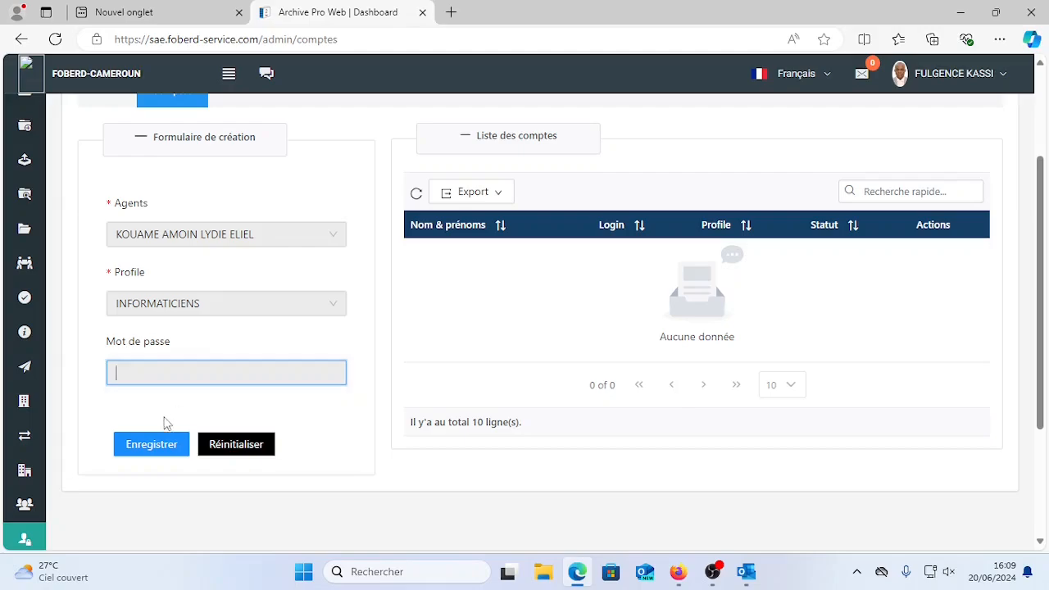
click(153, 452)
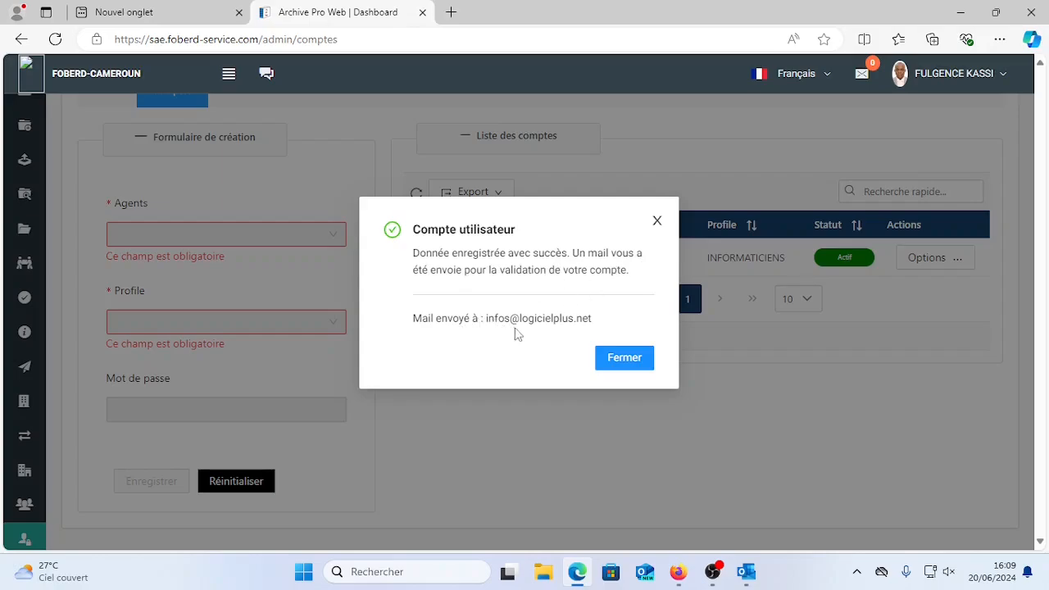
click(615, 359)
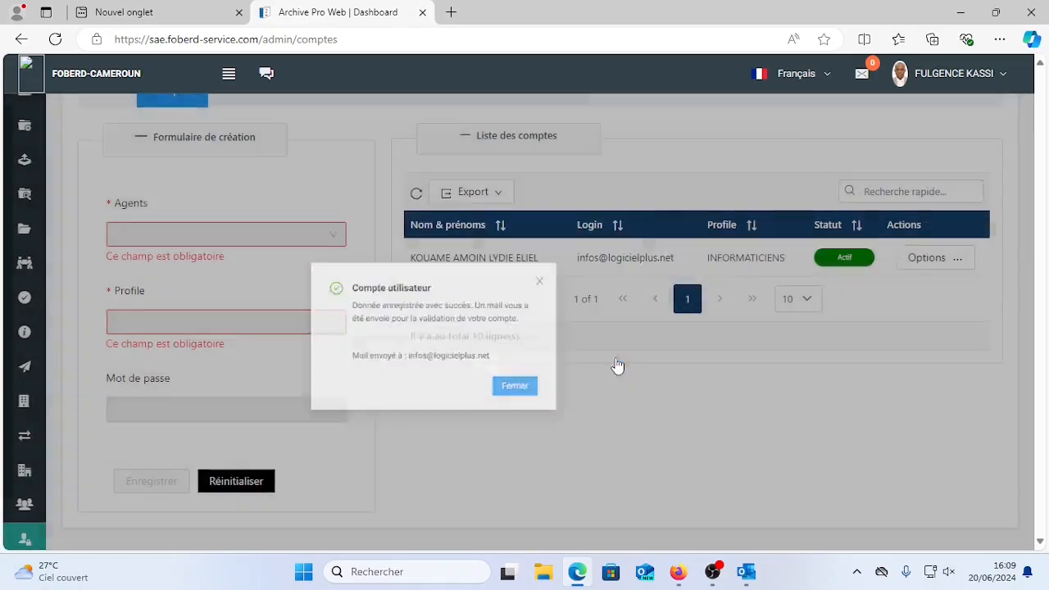
click(451, 12)
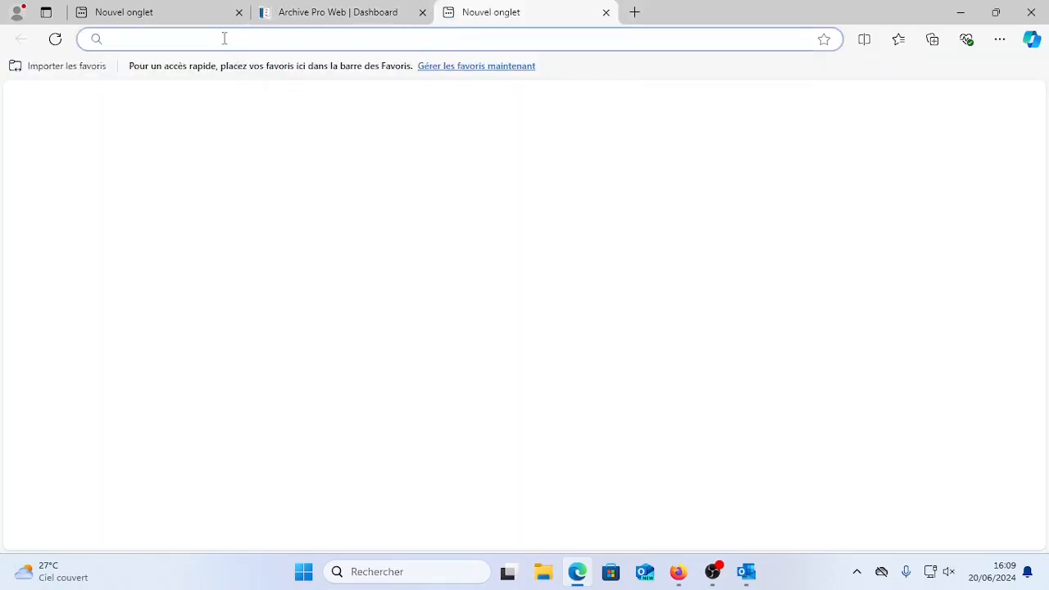
Sign in with the webmail password, decline saving it, and open the ARCHIVEPRO confirmation e-mail.
text(•••)
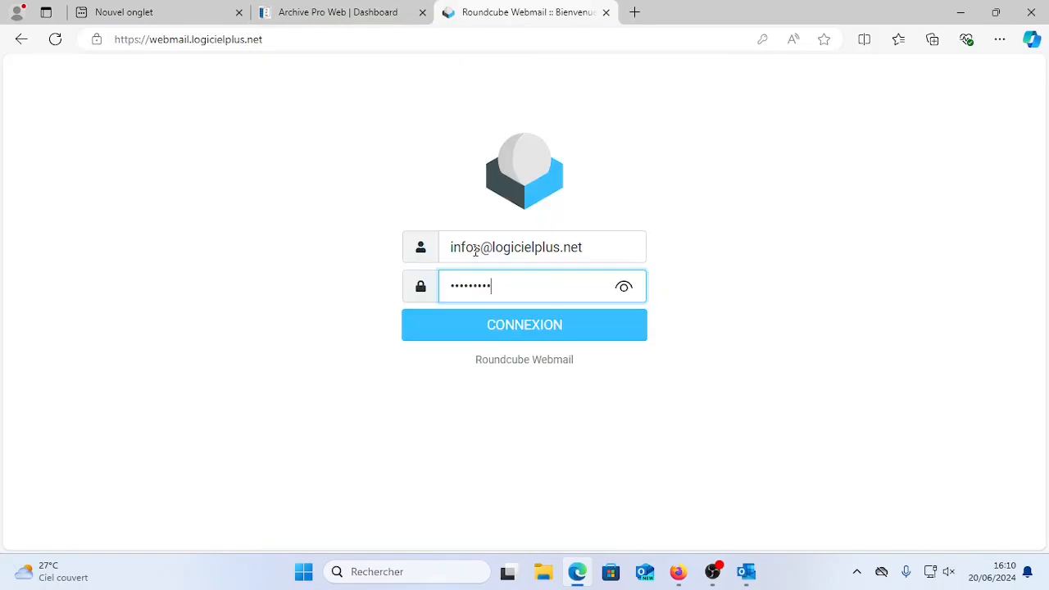
click(512, 328)
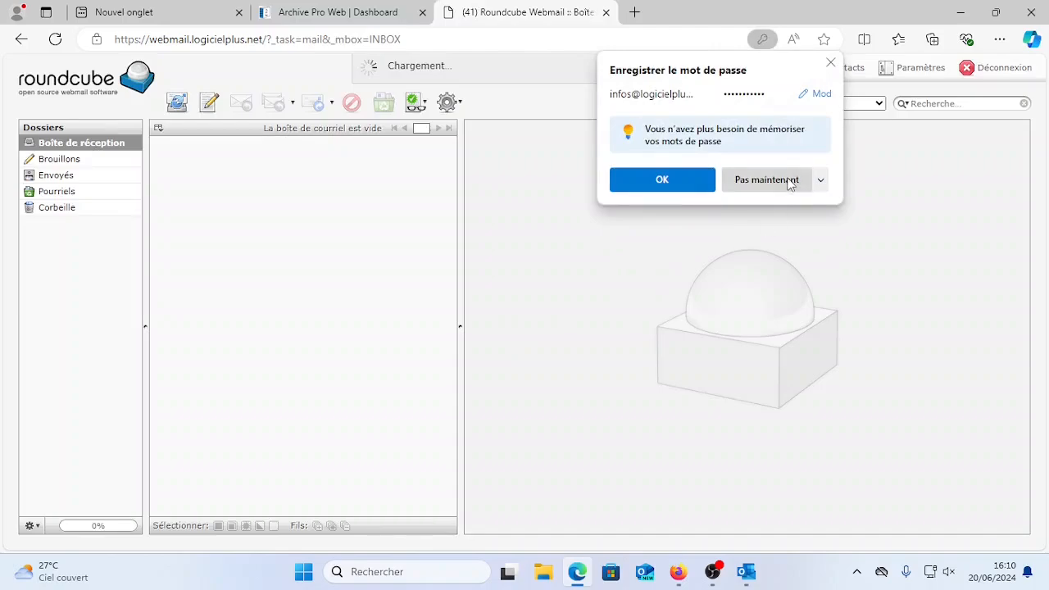
click(762, 180)
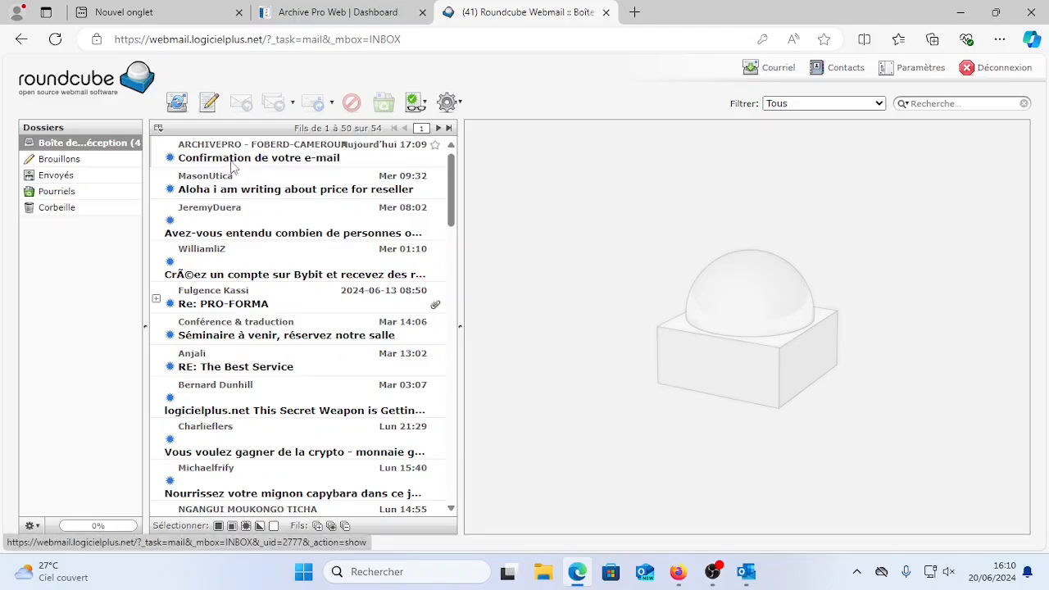
click(232, 164)
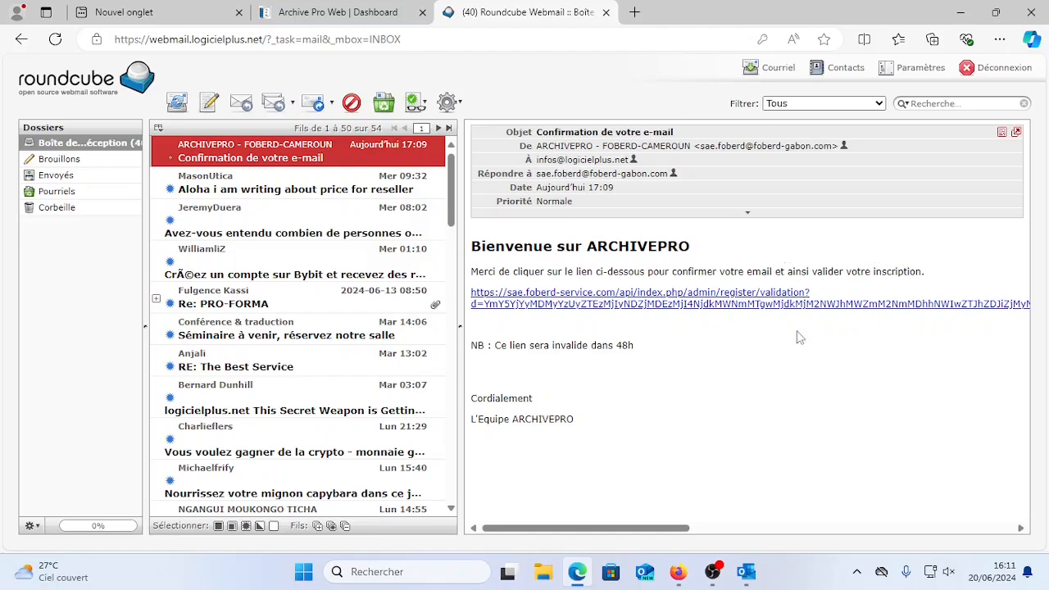
Sign the administrator out of Archive Pro Web.
click(373, 13)
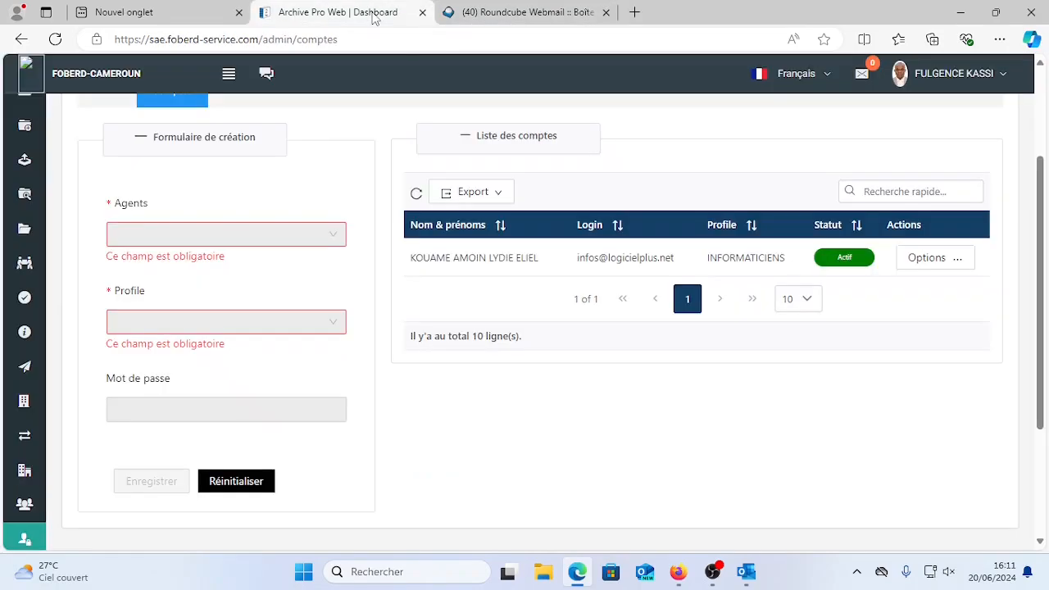
click(932, 82)
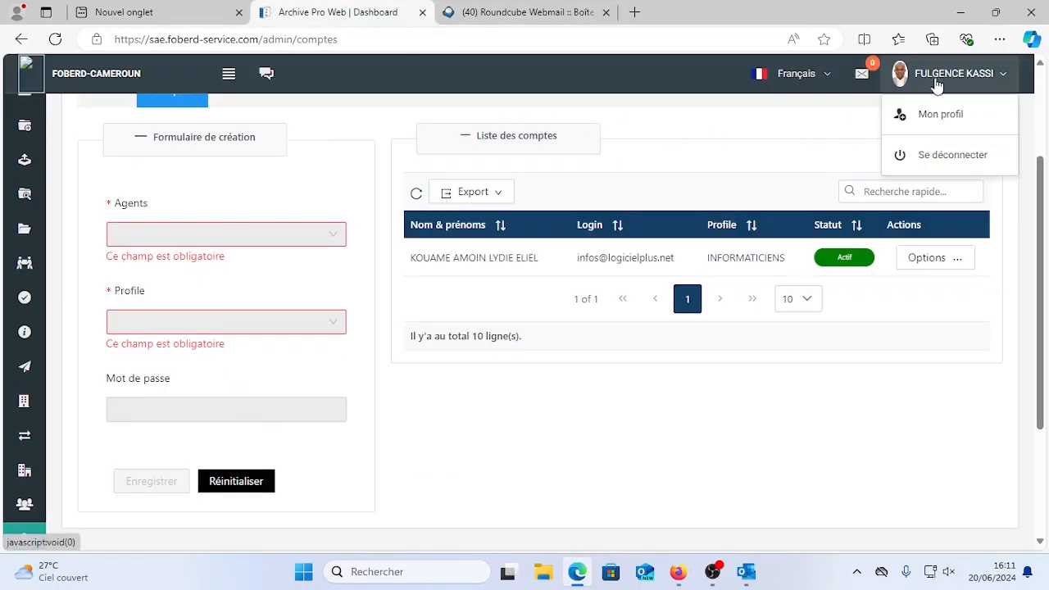
click(942, 160)
Follow the e-mail's confirmation link, set and confirm the account password, and validate access.
click(517, 14)
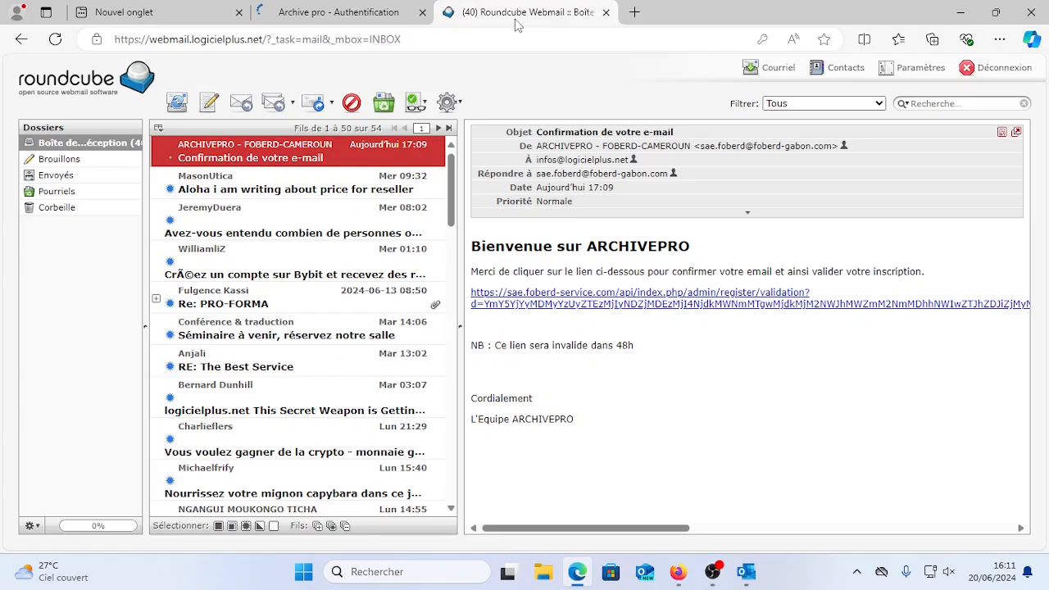
click(648, 301)
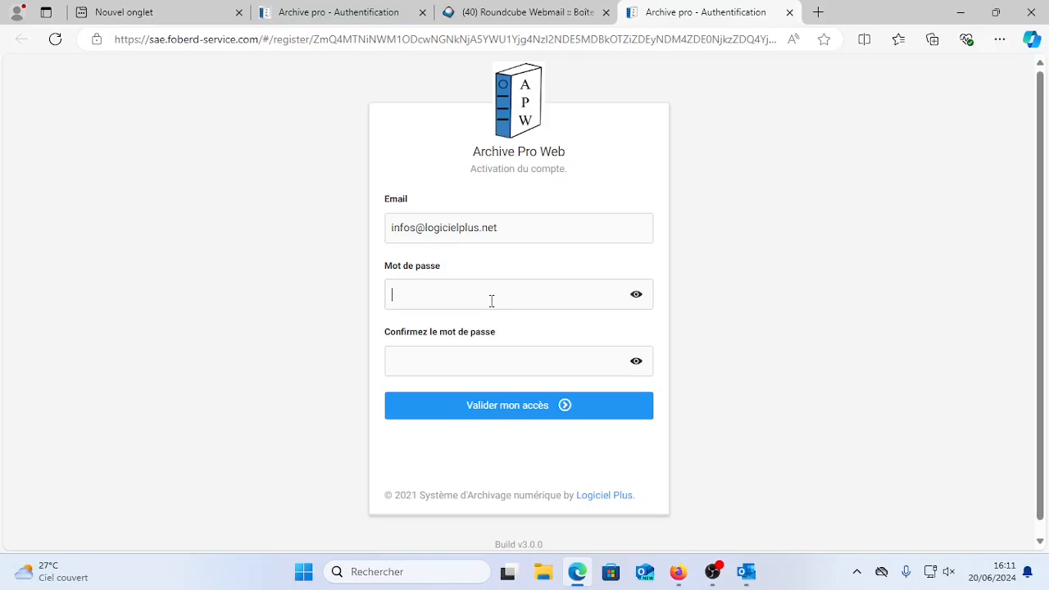
key(ctrl+v)
text(••)
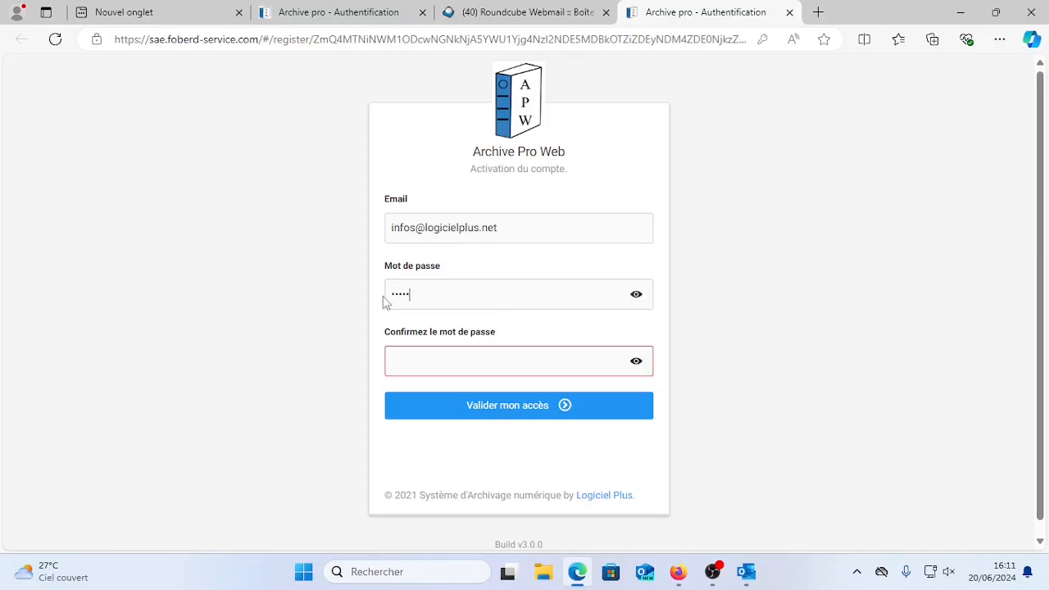
key(Tab)
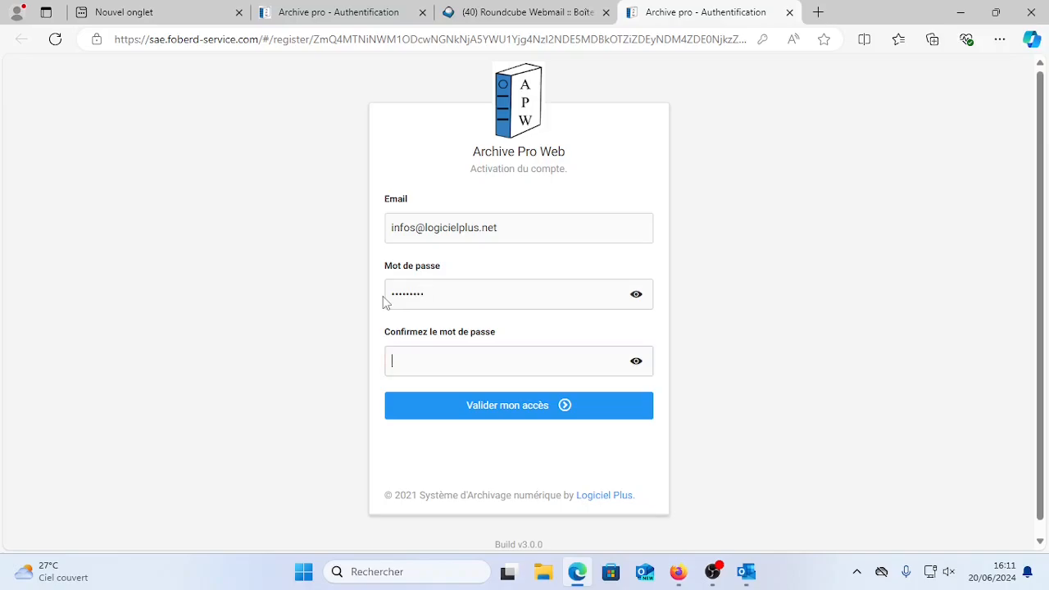
text(•)
click(500, 405)
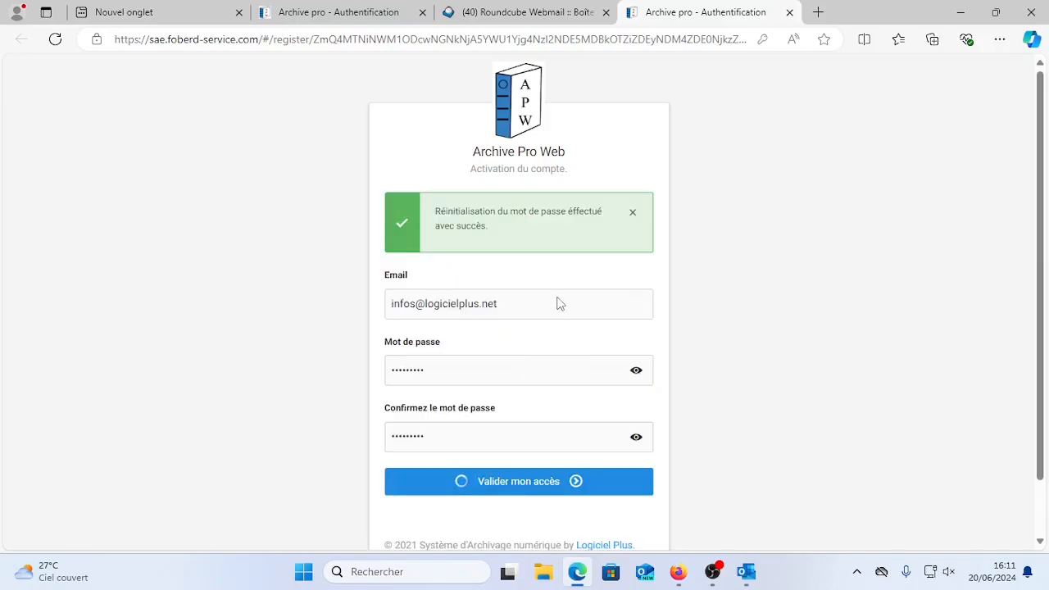
click(632, 212)
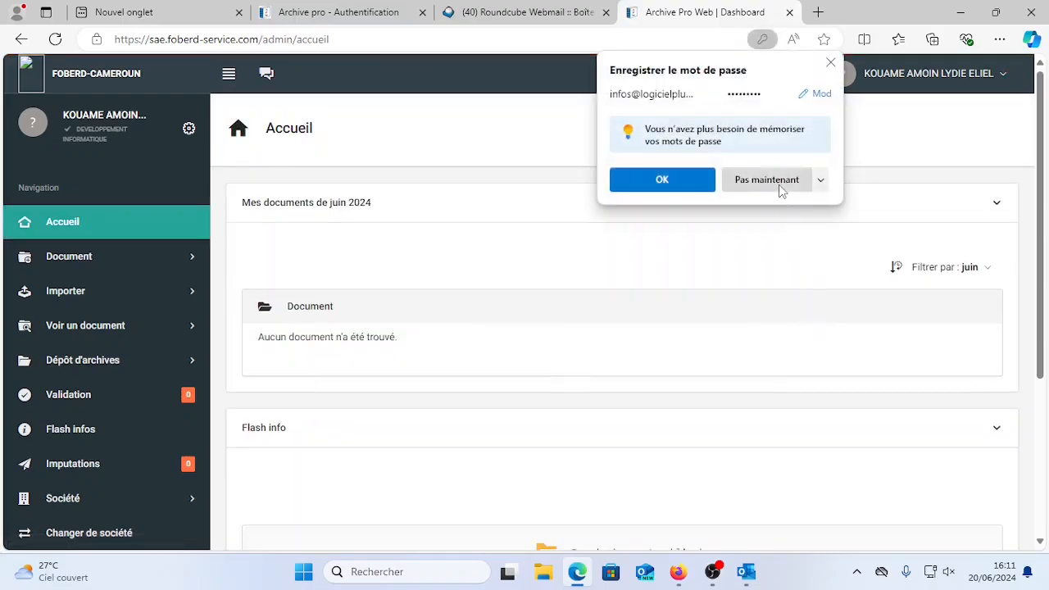
Decline saving the password and expand the new account's Configurations menu.
click(777, 184)
scroll(322, 384, down, 3)
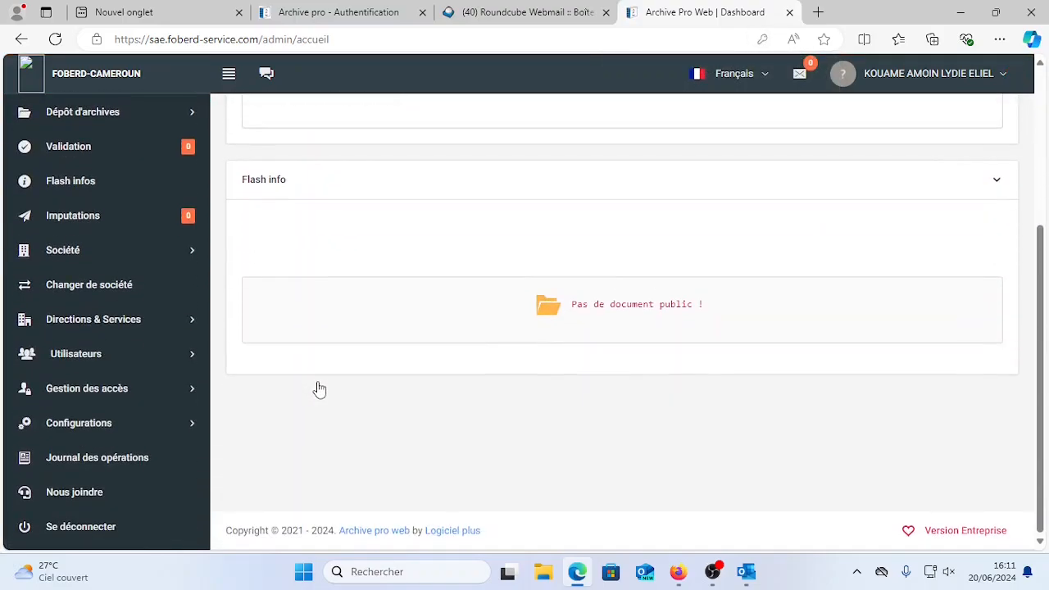
click(190, 428)
scroll(174, 464, down, 1)
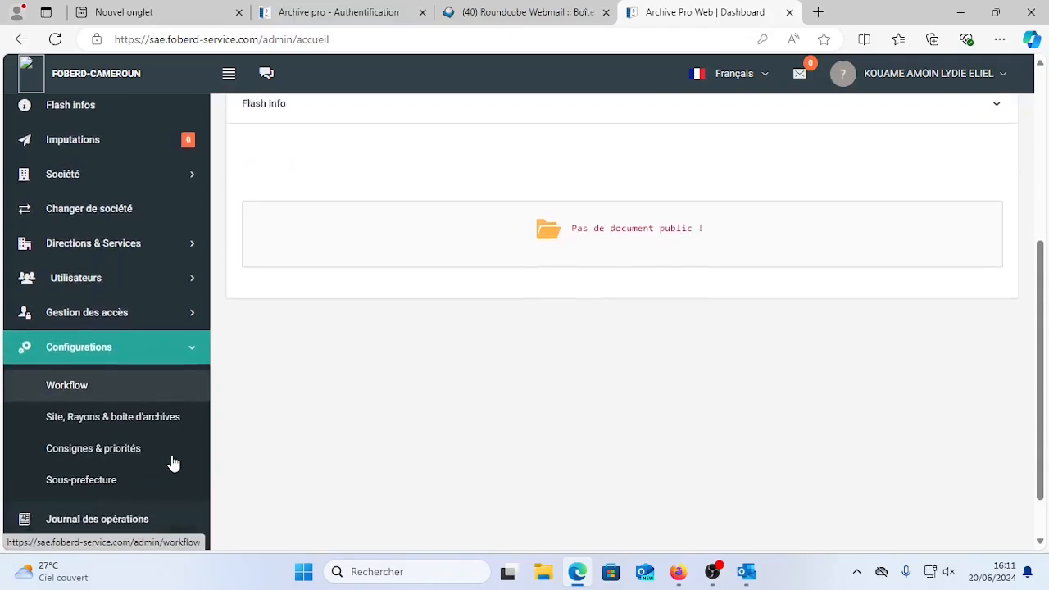
scroll(173, 464, down, 1)
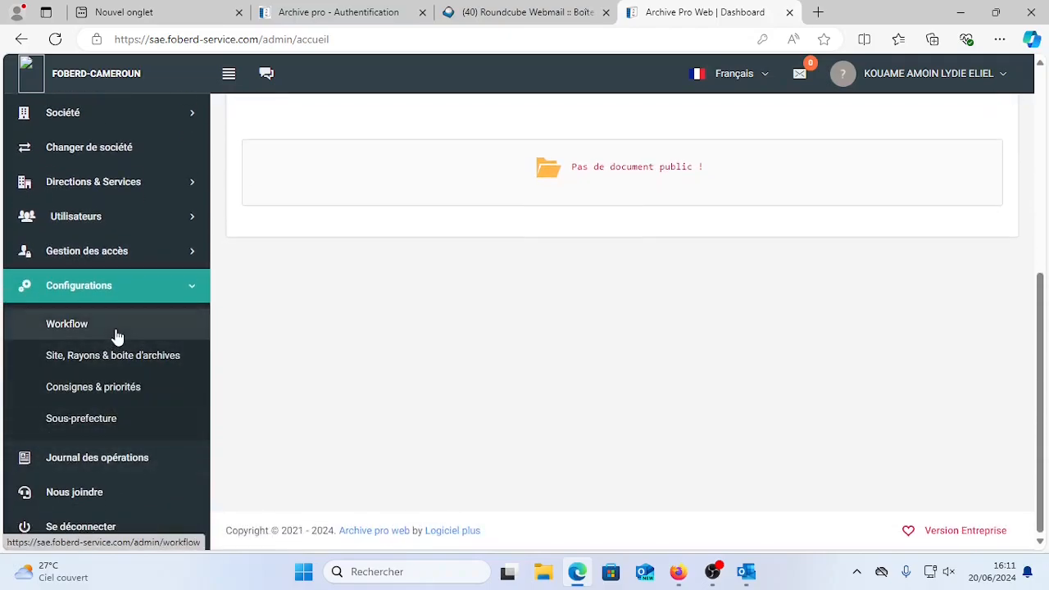
Bring the administrator's browser window forward and compare its Configurations options with the new account's.
click(676, 574)
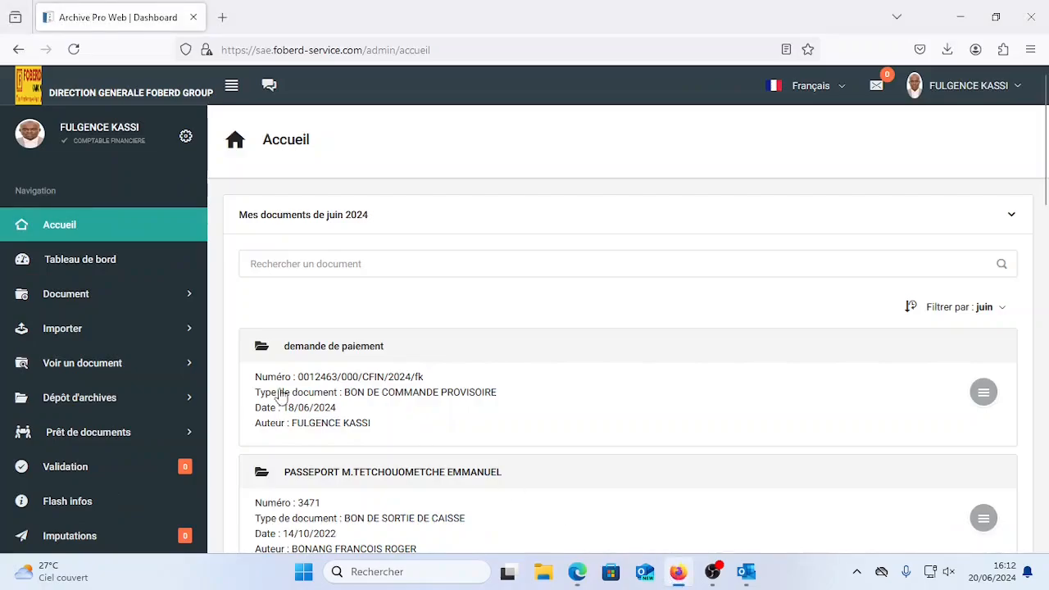
scroll(183, 421, down, 5)
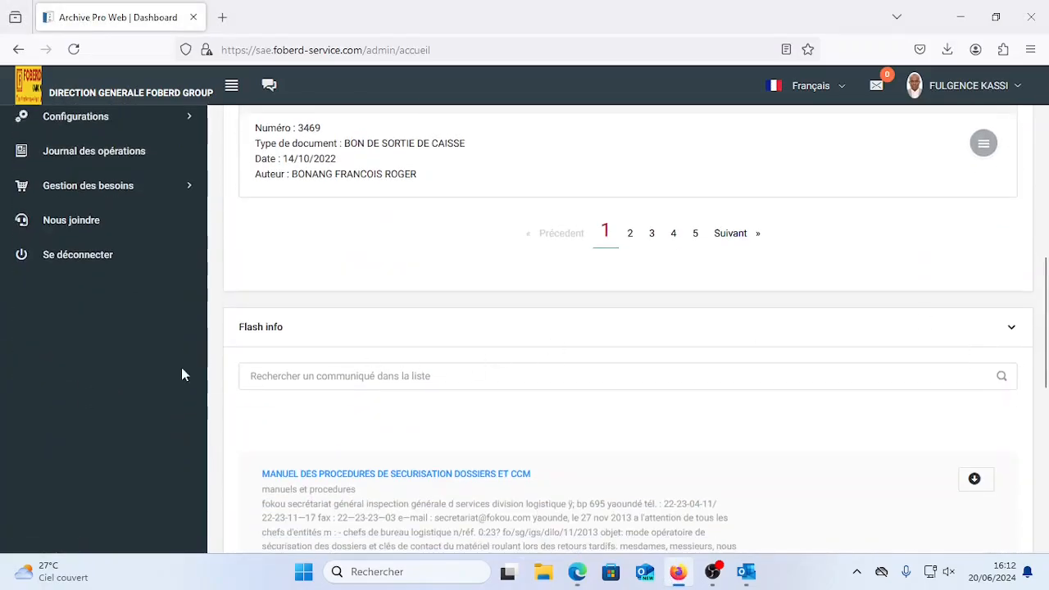
scroll(154, 266, up, 1)
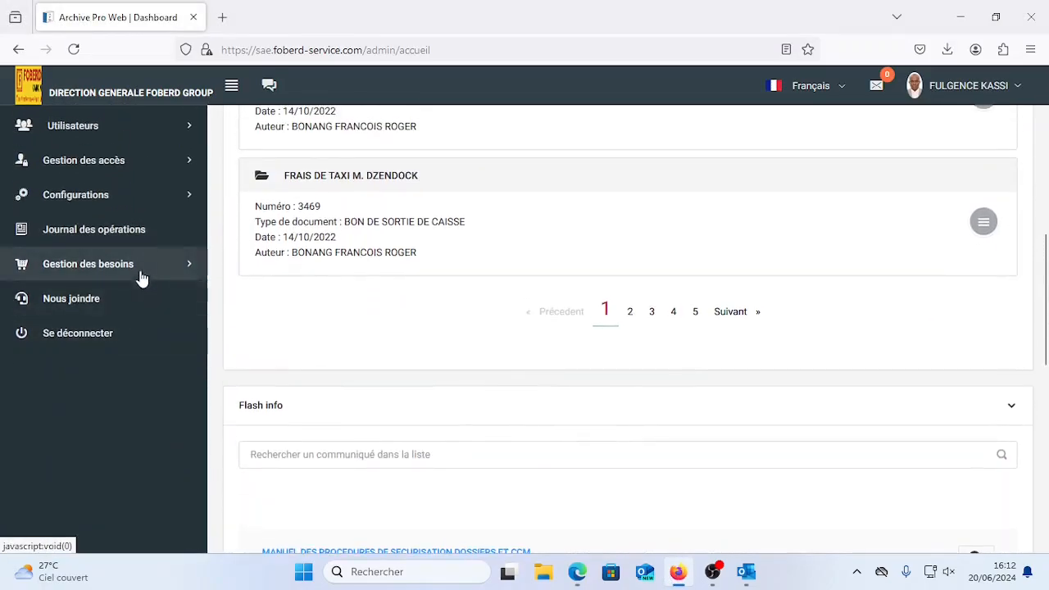
scroll(140, 279, up, 1)
click(134, 286)
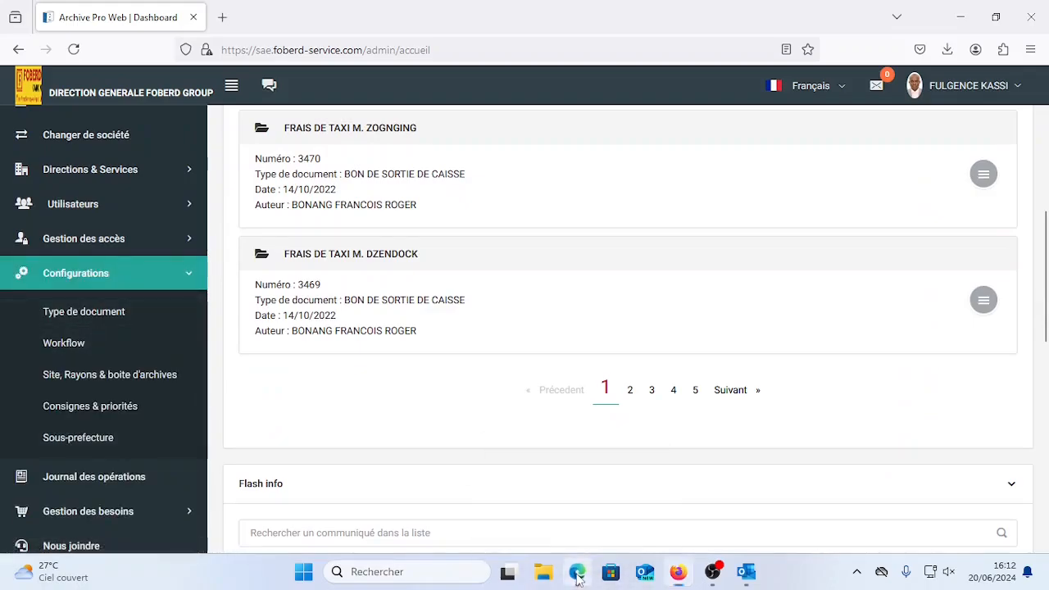
click(577, 571)
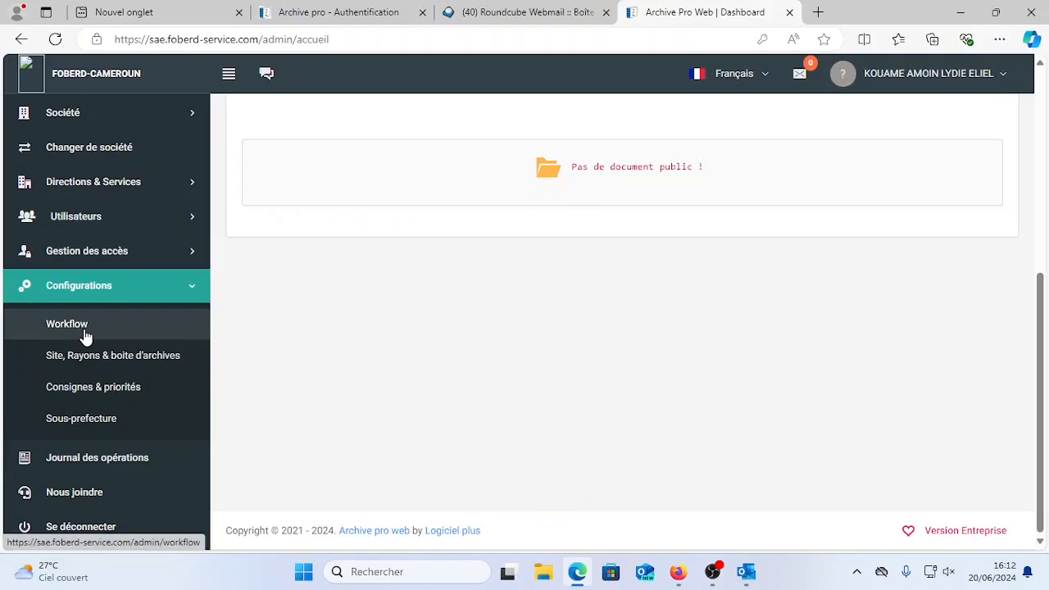
key(alt+Tab)
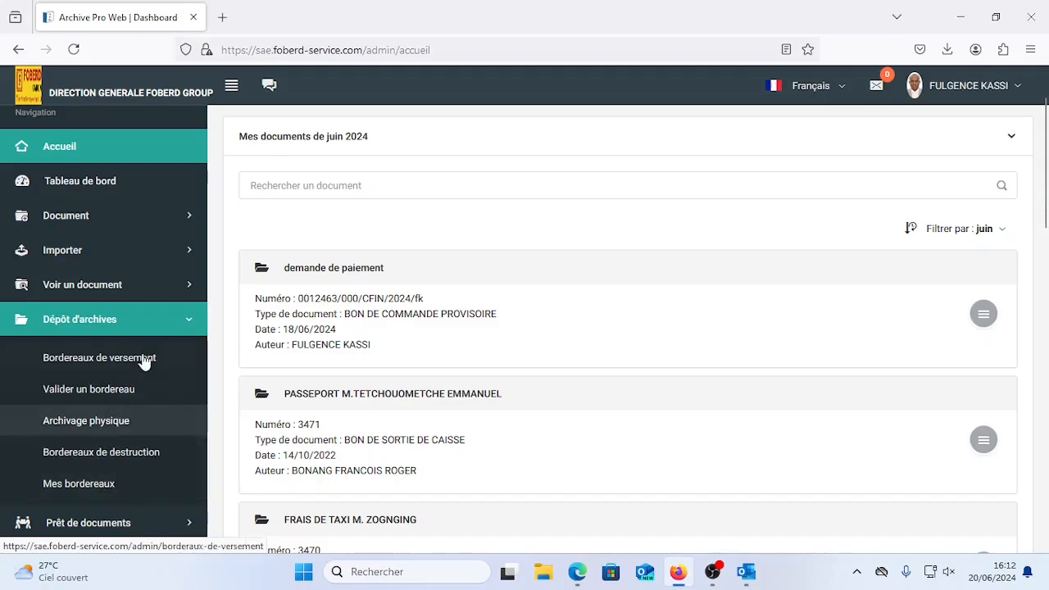
click(187, 324)
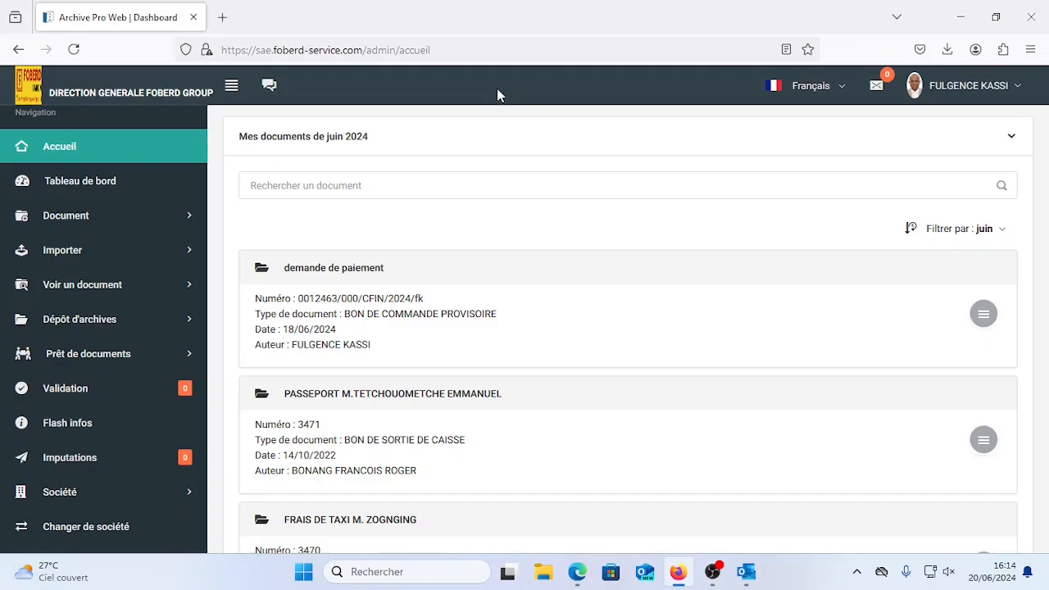
Open Gestion des accès > Menu profile and select the super admin profile to list its menus.
scroll(86, 359, down, 4)
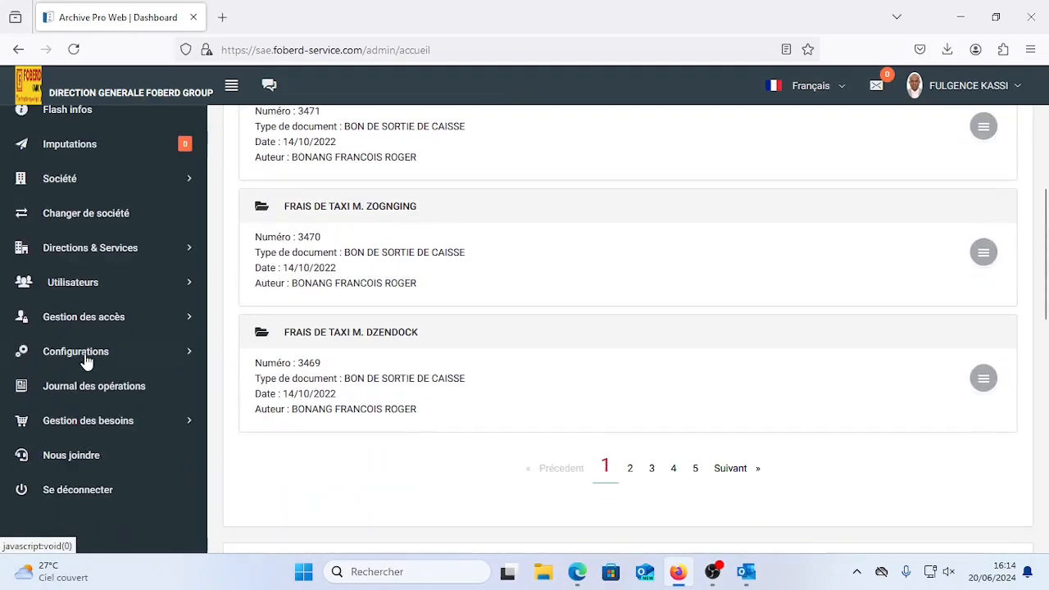
click(150, 316)
click(108, 428)
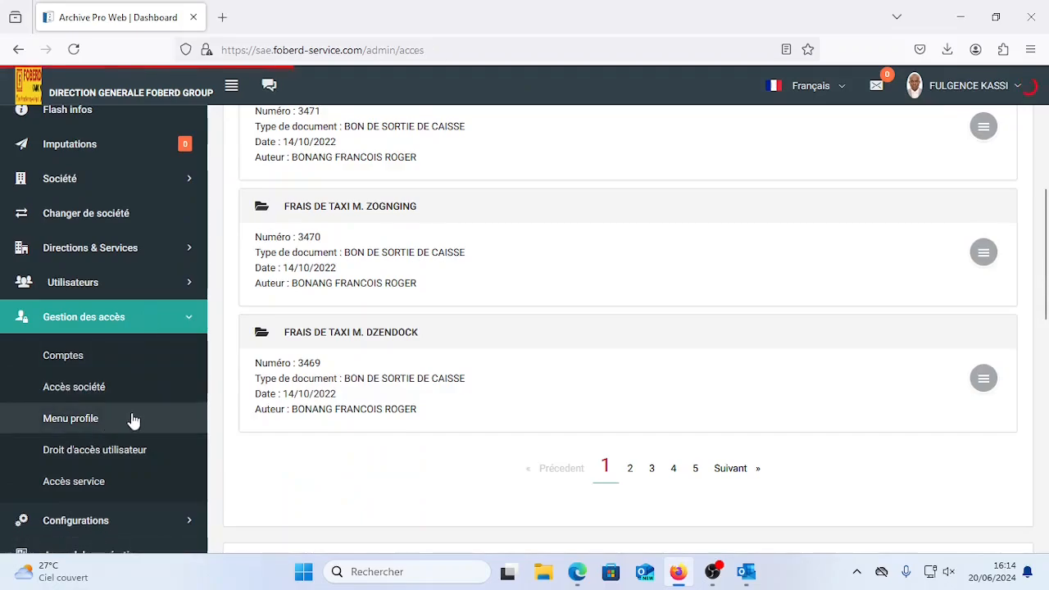
scroll(409, 389, up, 2)
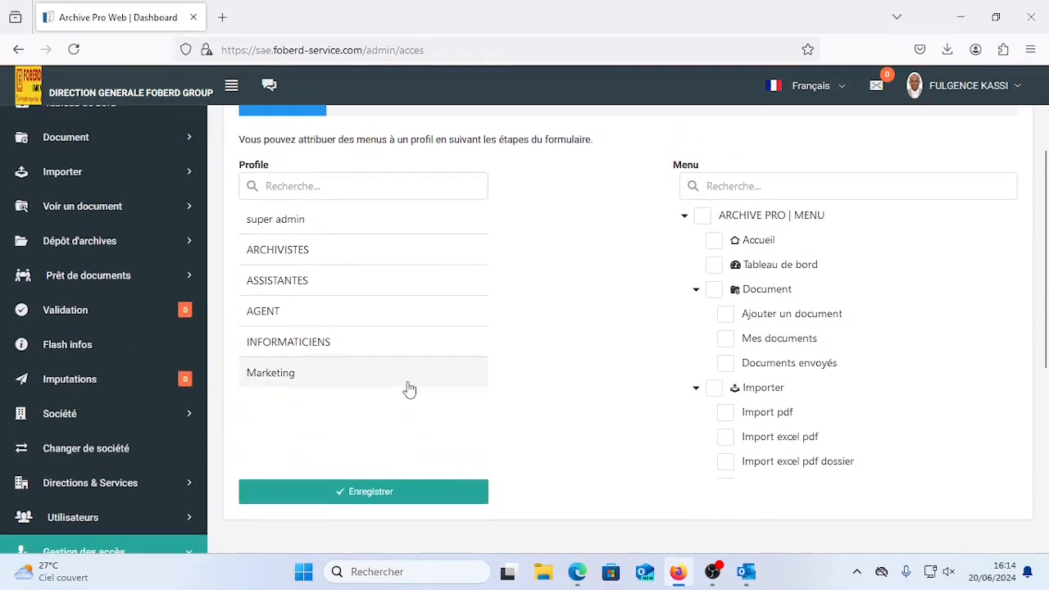
scroll(409, 389, up, 1)
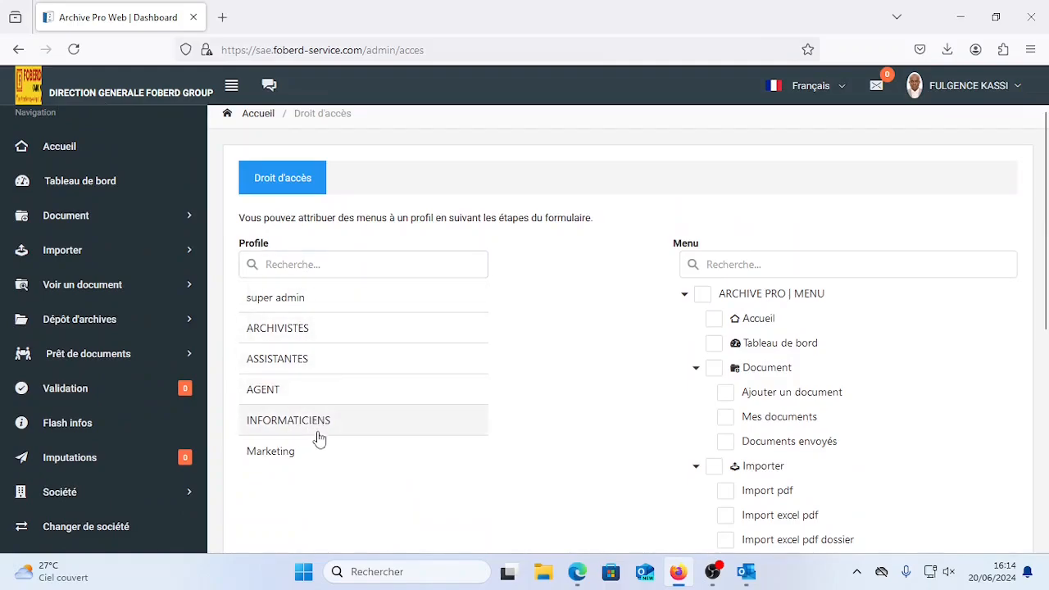
click(305, 309)
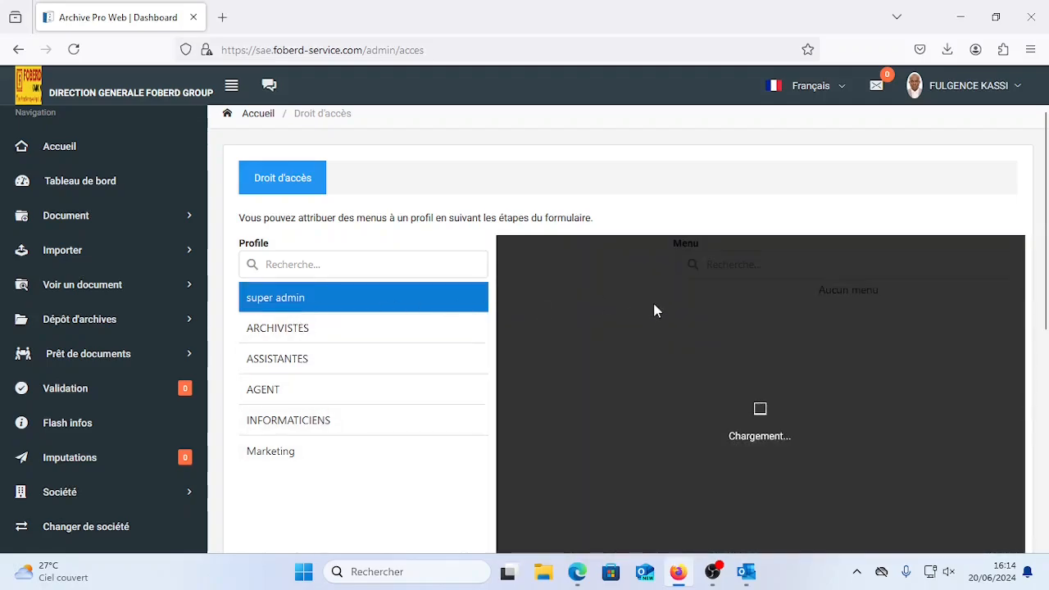